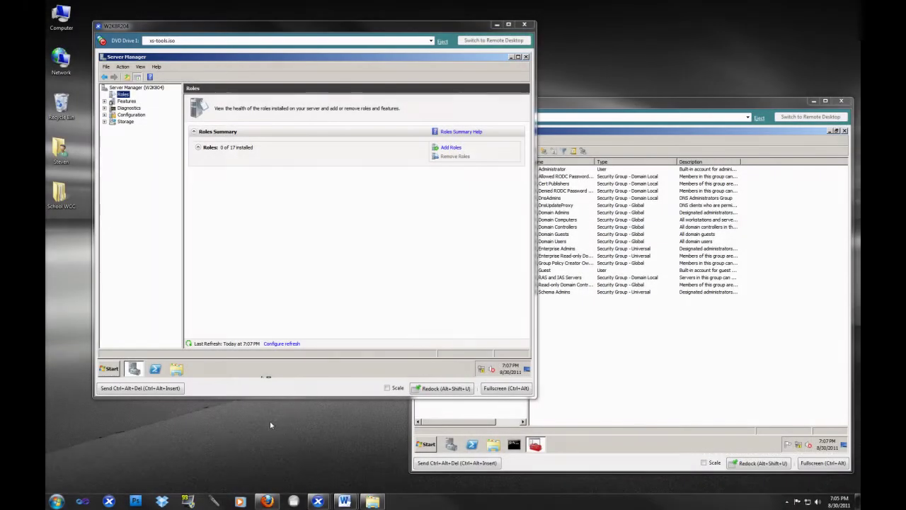
Show the Roles summary (0 of 17 installed), minimize the W2K8R201 VM and return to W2K8R204.
{"action": "key", "text": "Up"}
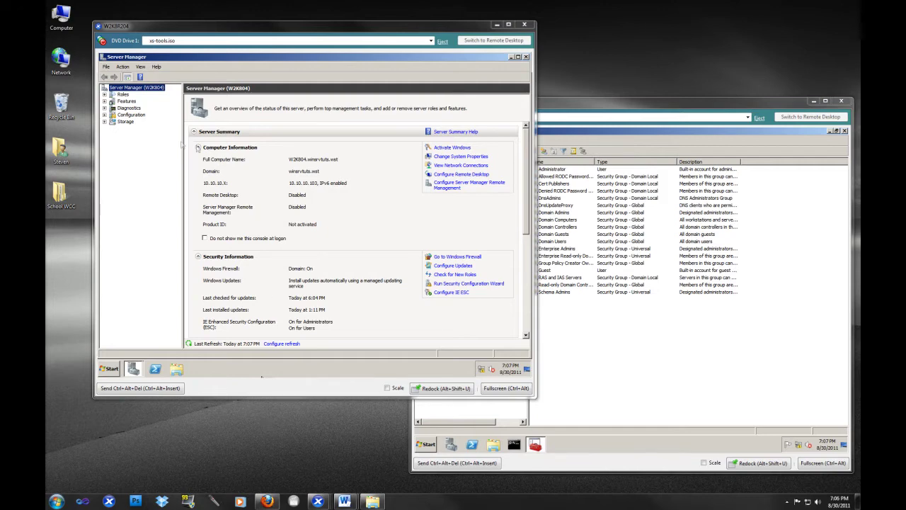
{"action": "left_click", "coordinate": [121, 94]}
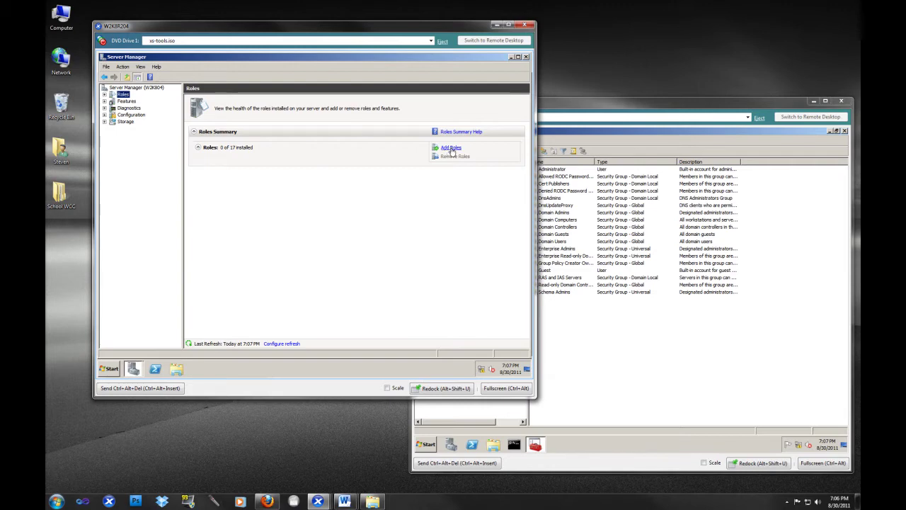
{"action": "left_click", "coordinate": [824, 130]}
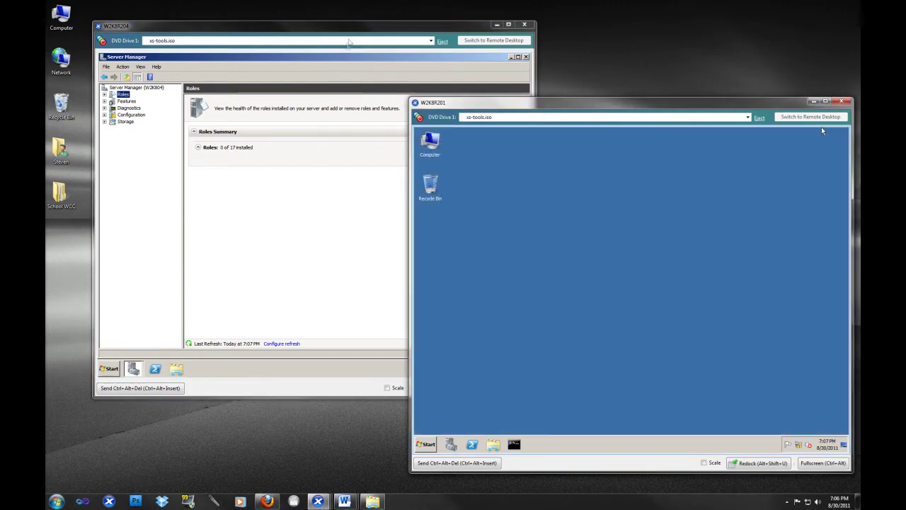
{"action": "left_click", "coordinate": [348, 42]}
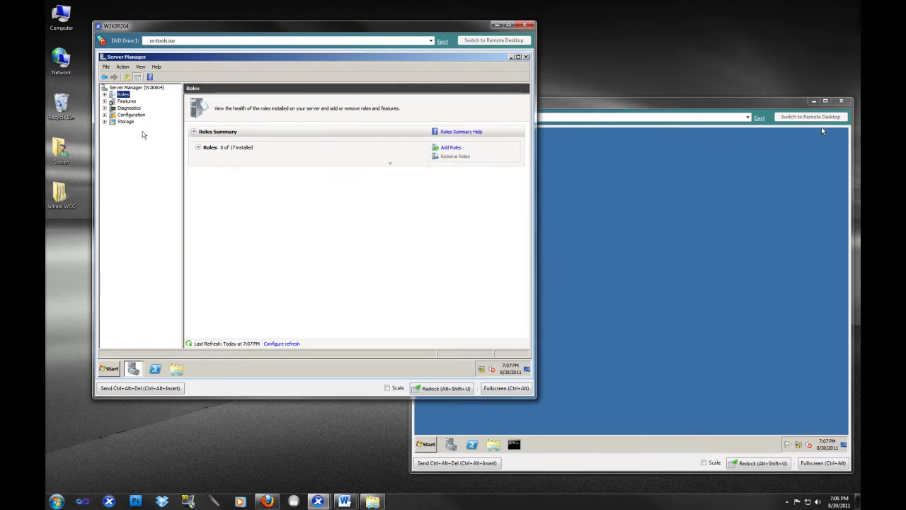
Start the Add Roles Wizard and select the DHCP Server role.
{"action": "left_click", "coordinate": [451, 148]}
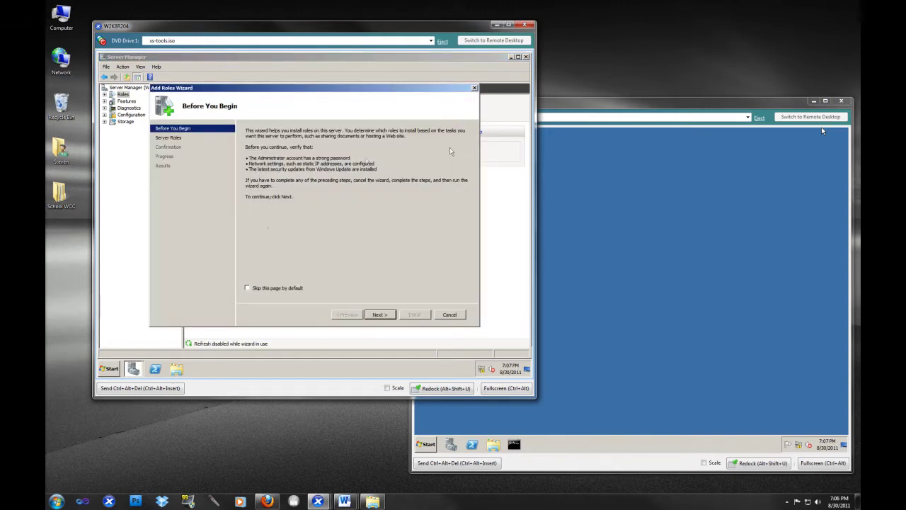
{"action": "left_click", "coordinate": [389, 315]}
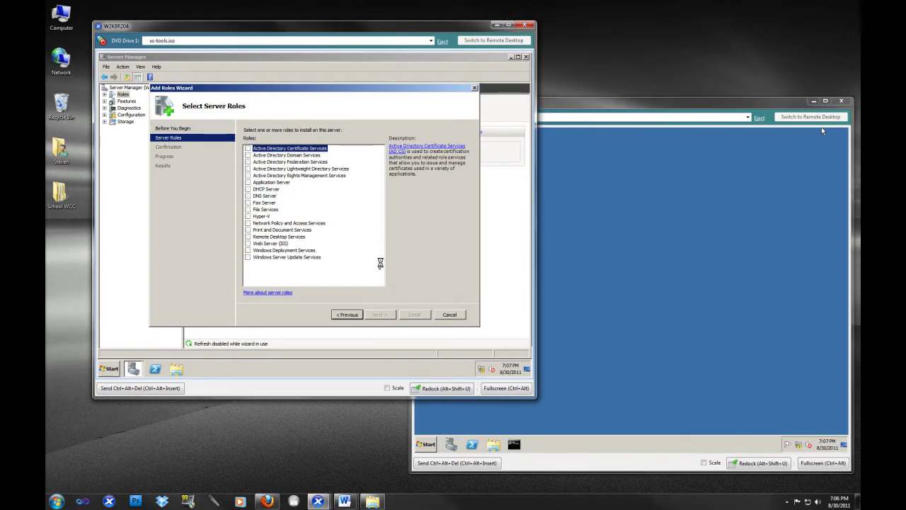
{"action": "left_click", "coordinate": [272, 189]}
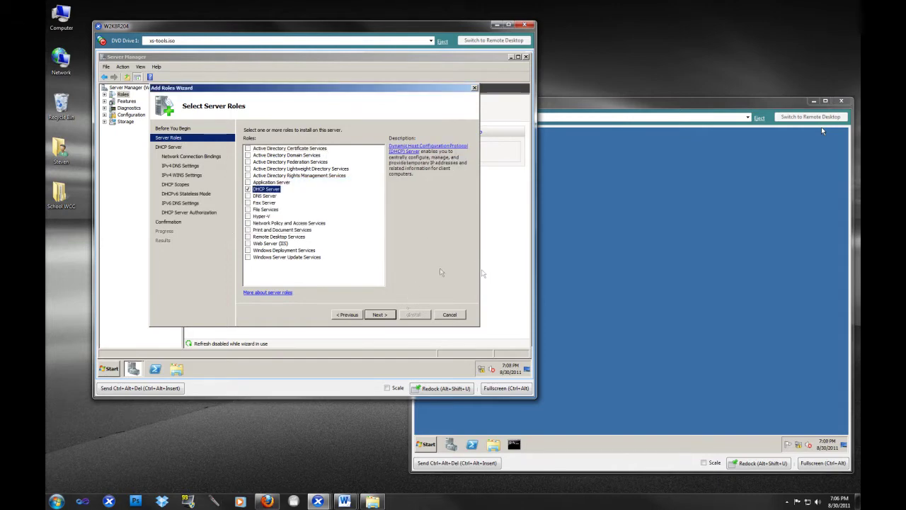
{"action": "left_click", "coordinate": [387, 318]}
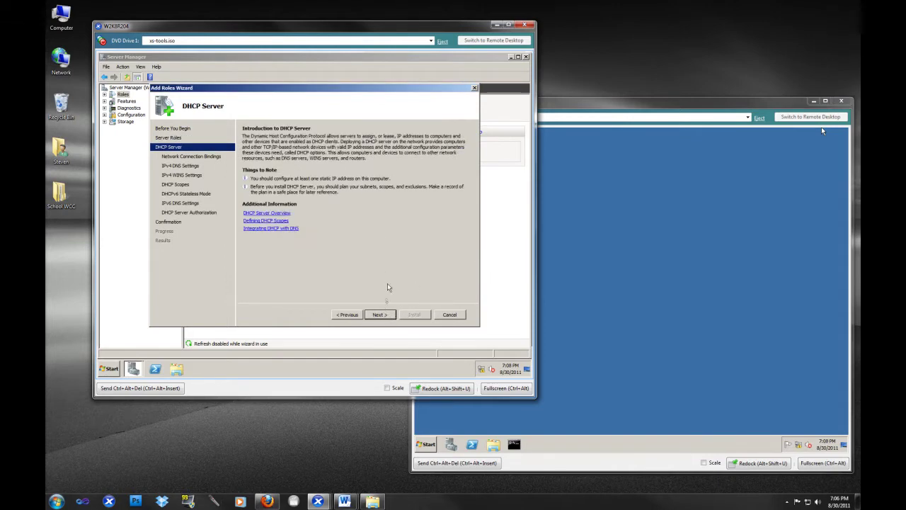
Keep the 10.10.10.103 binding, DNS 10.10.10.101 and WINS not required, and add no scopes.
{"action": "left_click", "coordinate": [381, 314]}
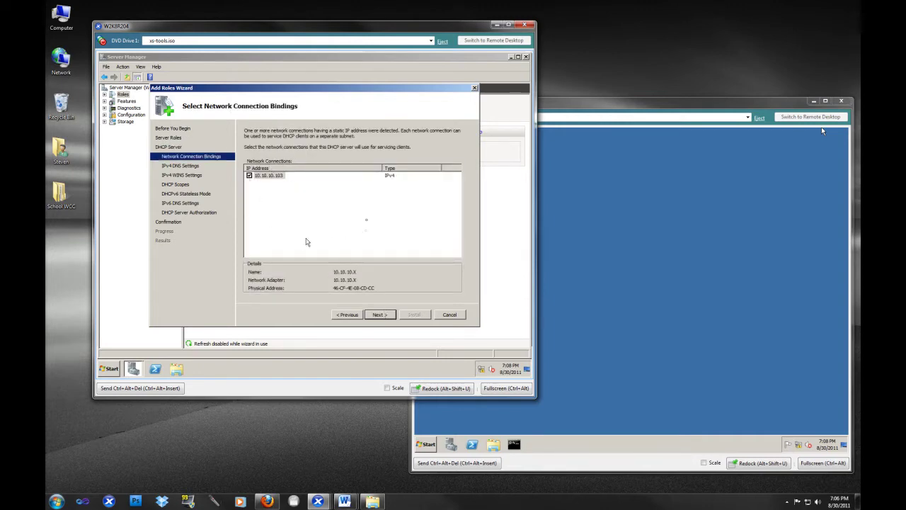
{"action": "left_click", "coordinate": [379, 316]}
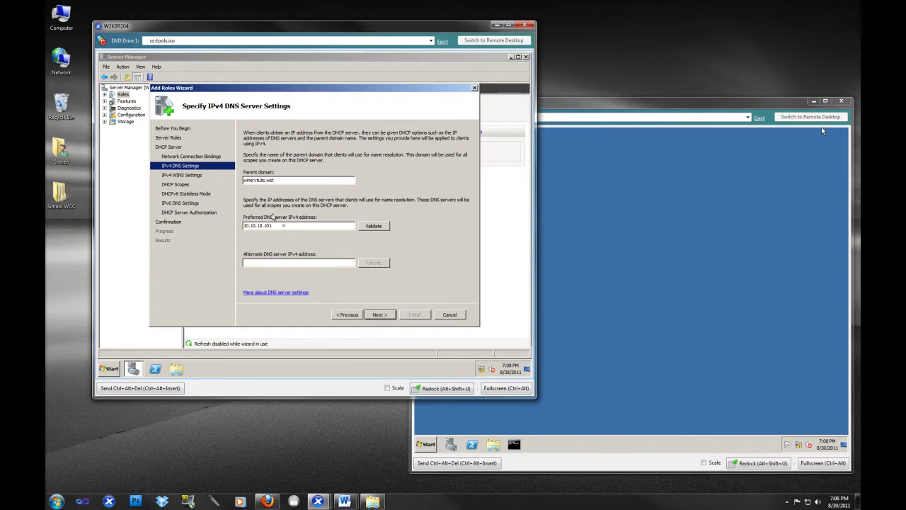
{"action": "left_click_drag", "start_coordinate": [286, 226], "coordinate": [232, 234]}
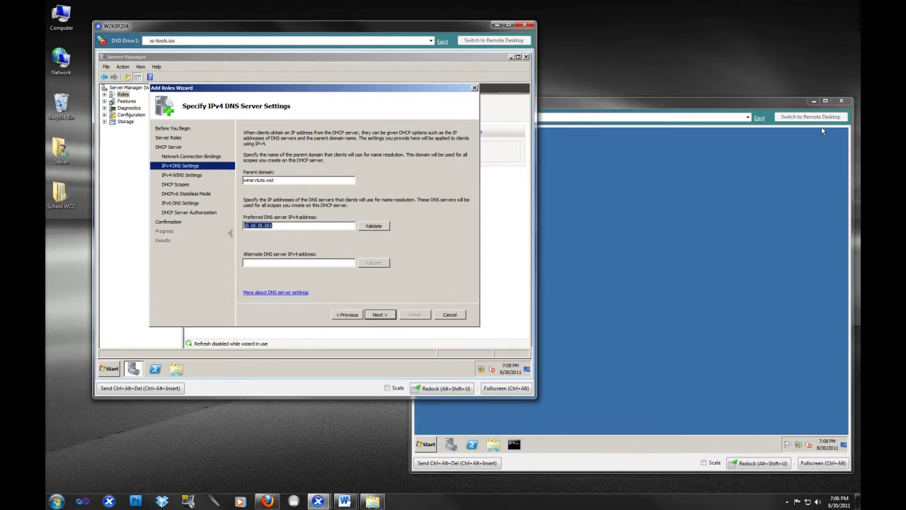
{"action": "left_click", "coordinate": [381, 316]}
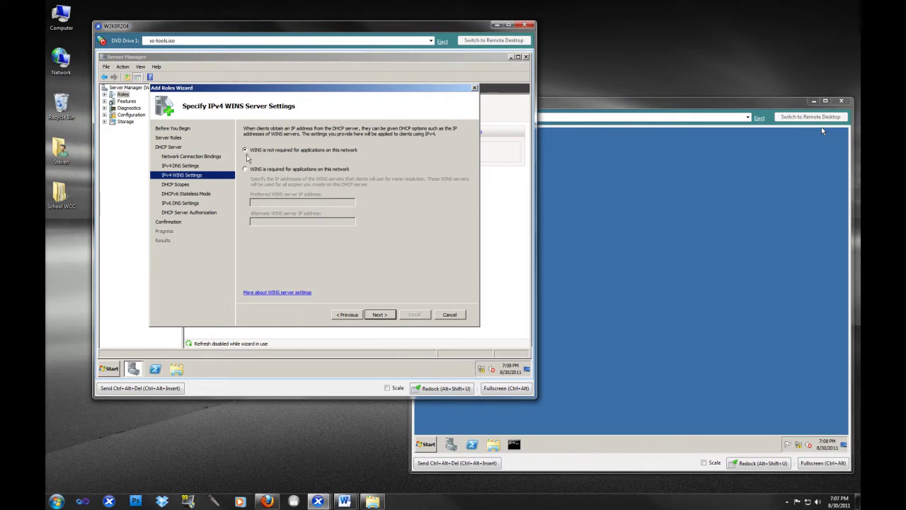
{"action": "left_click", "coordinate": [379, 315]}
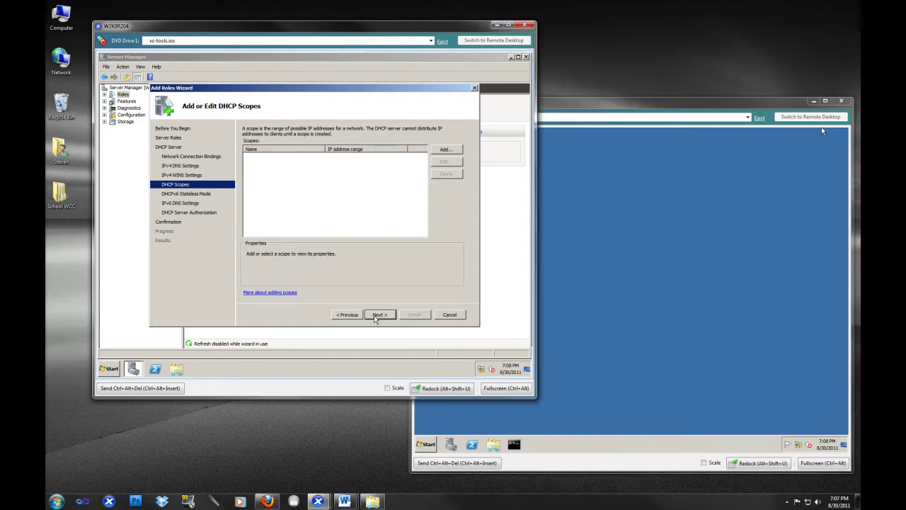
{"action": "left_click", "coordinate": [376, 317]}
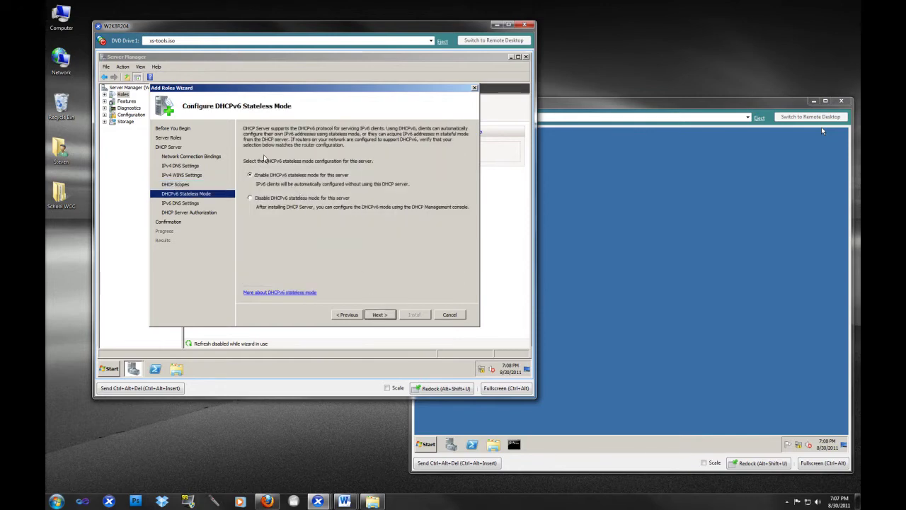
Disable DHCPv6 stateless mode and authorize the DHCP server with the current credentials.
{"action": "left_click", "coordinate": [251, 199]}
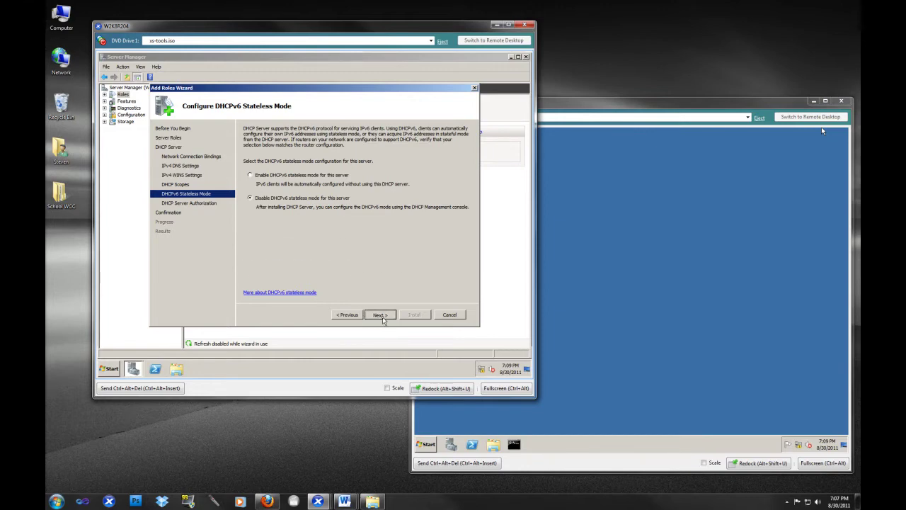
{"action": "left_click", "coordinate": [381, 315]}
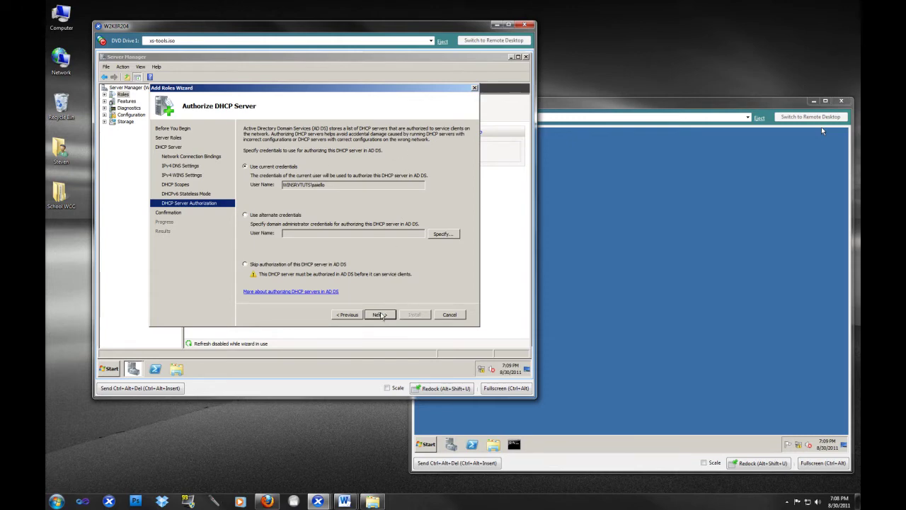
{"action": "left_click", "coordinate": [381, 315]}
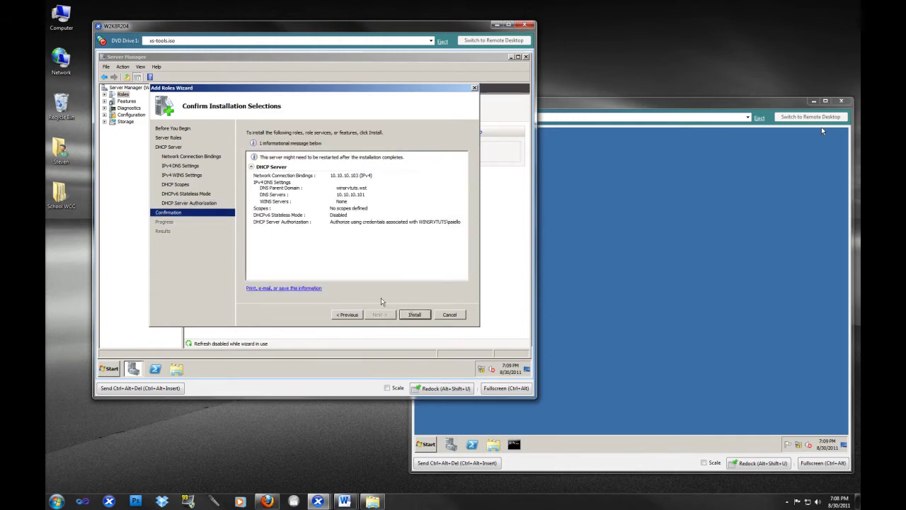
Install the DHCP Server role and close the wizard once installation succeeds.
{"action": "left_click", "coordinate": [416, 317]}
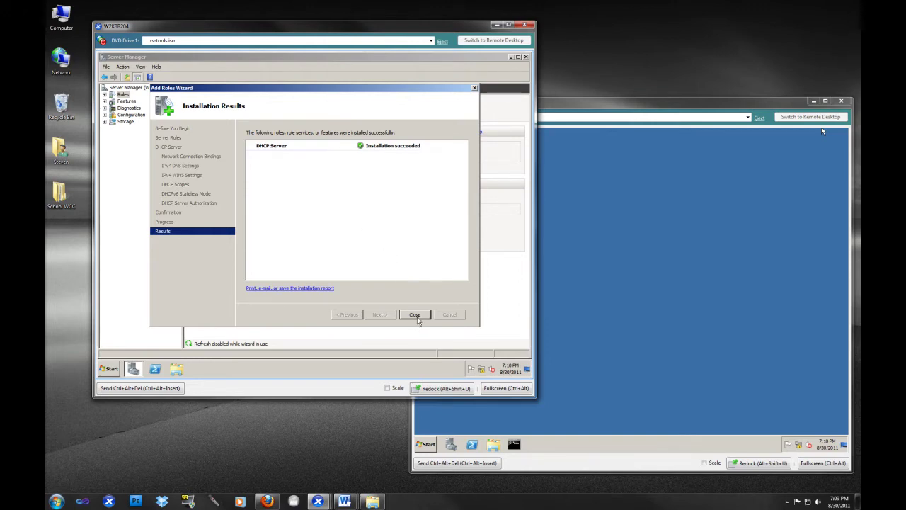
{"action": "left_click", "coordinate": [416, 315]}
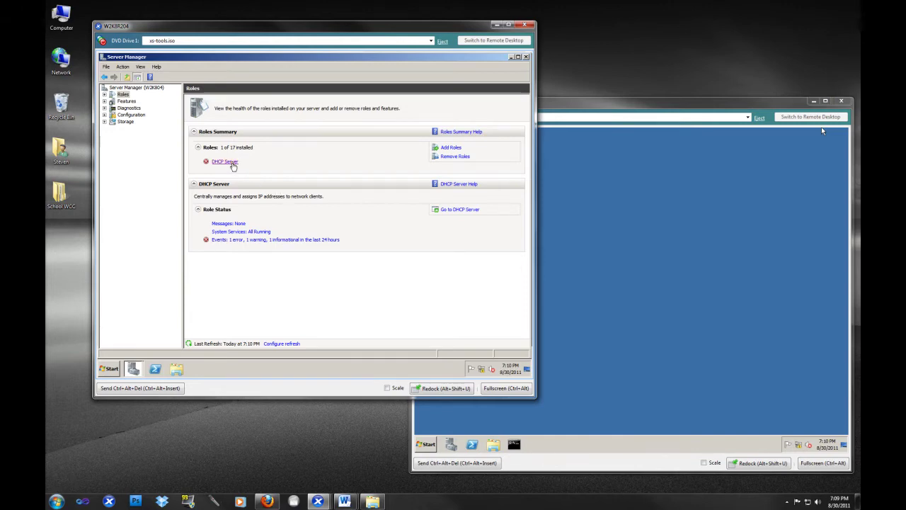
Open the DHCP Server role page and read Error event 1046 stating the server is not authorized.
{"action": "left_click", "coordinate": [224, 162]}
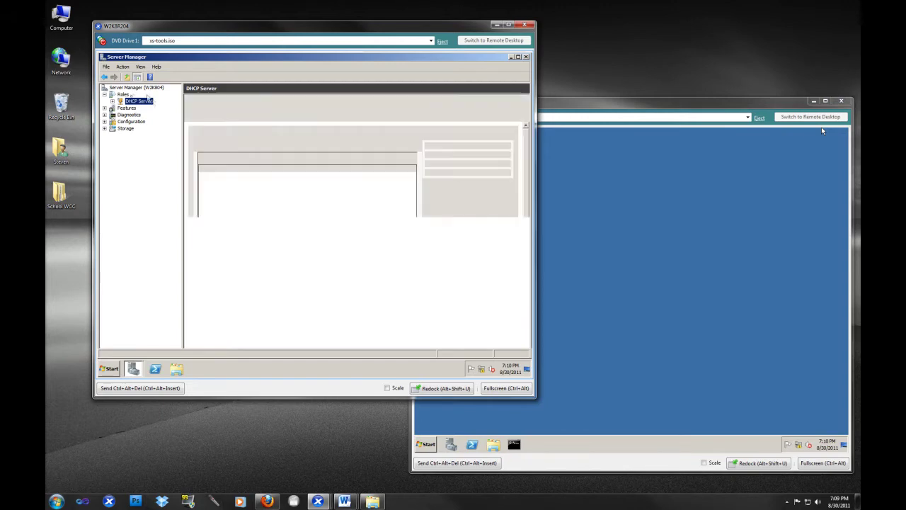
{"action": "key", "text": "Up"}
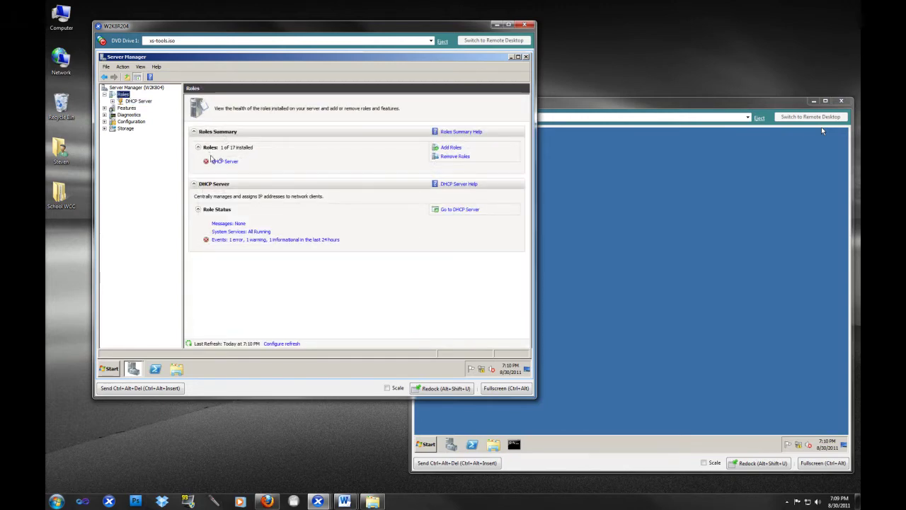
{"action": "left_click", "coordinate": [224, 161]}
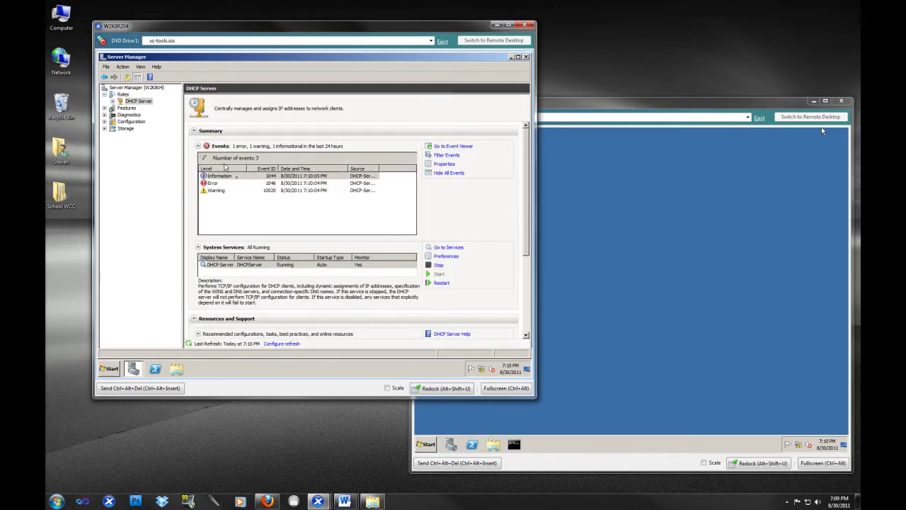
{"action": "left_click", "coordinate": [286, 190]}
{"action": "left_click", "coordinate": [288, 183]}
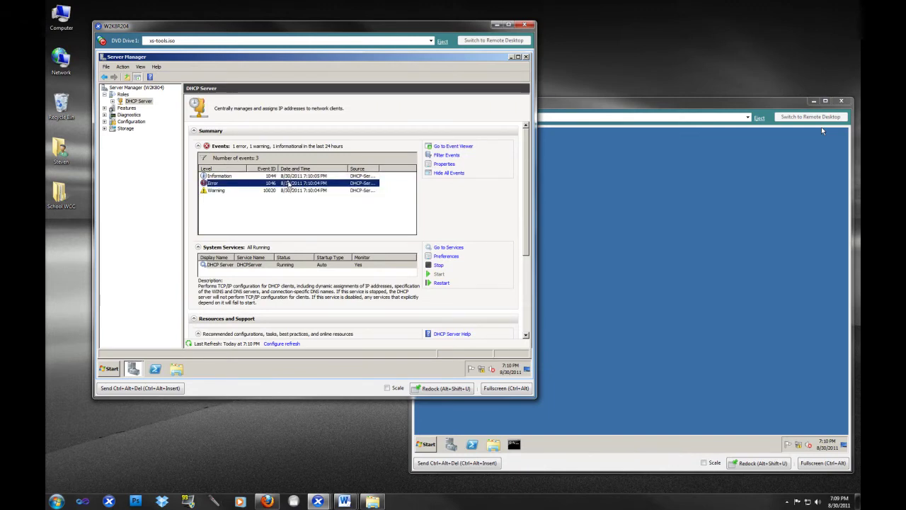
{"action": "double_click", "coordinate": [288, 183]}
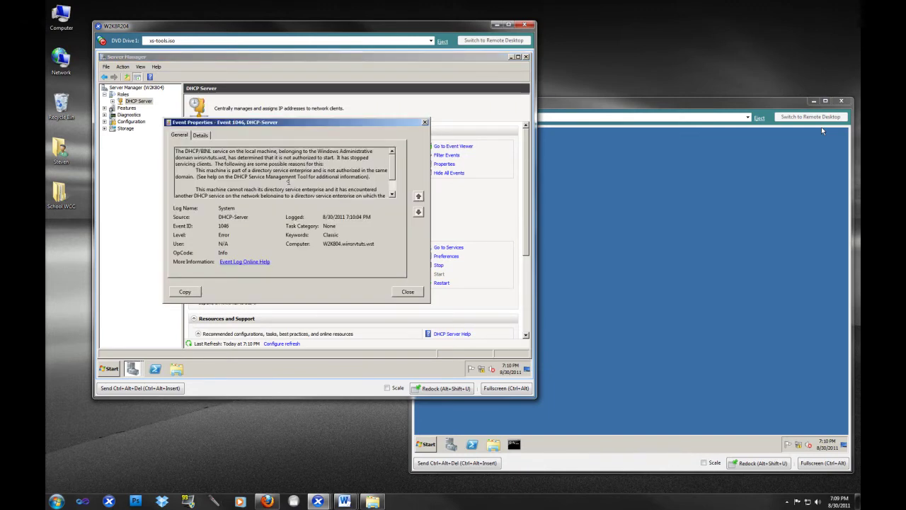
{"action": "left_click_drag", "start_coordinate": [212, 152], "coordinate": [337, 171]}
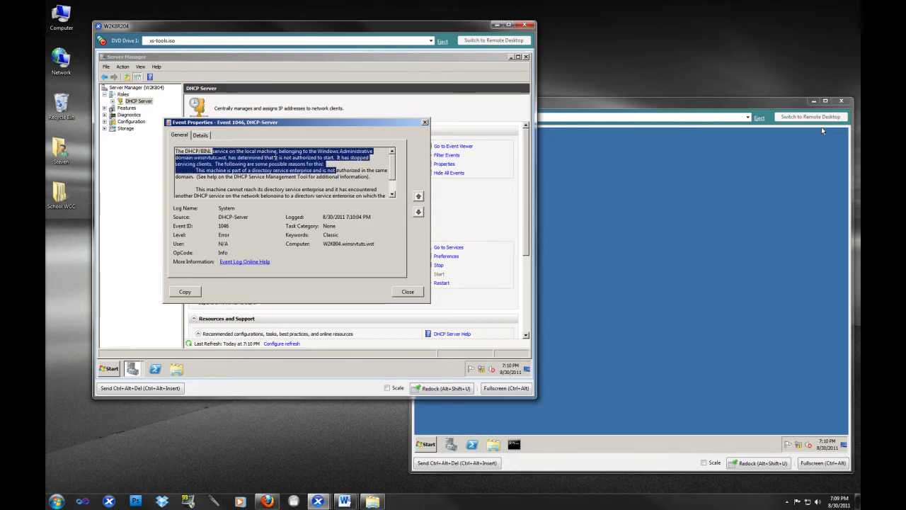
{"action": "left_click_drag", "start_coordinate": [275, 157], "coordinate": [361, 171]}
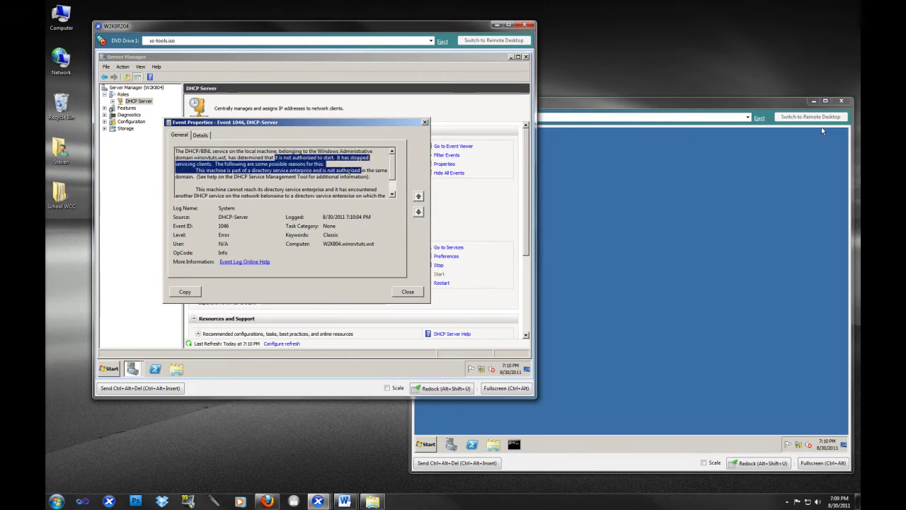
{"action": "left_click", "coordinate": [408, 292]}
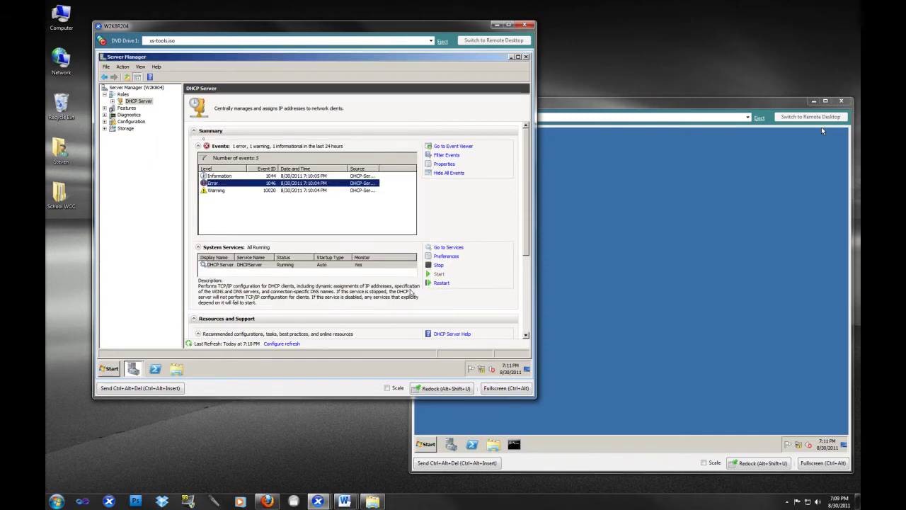
Expand DHCP Server and unauthorize the w2k804.winsrvtuts.wst server, confirming with Yes.
{"action": "left_click", "coordinate": [143, 103]}
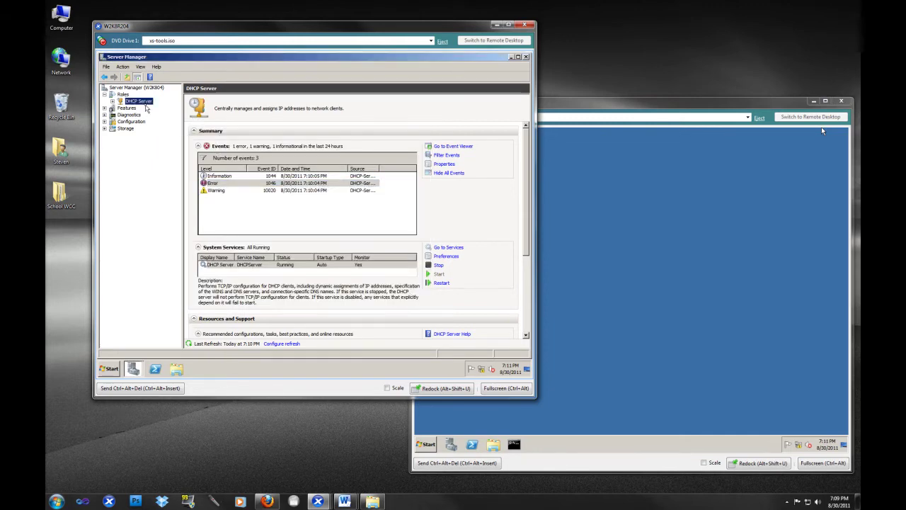
{"action": "right_click", "coordinate": [147, 104]}
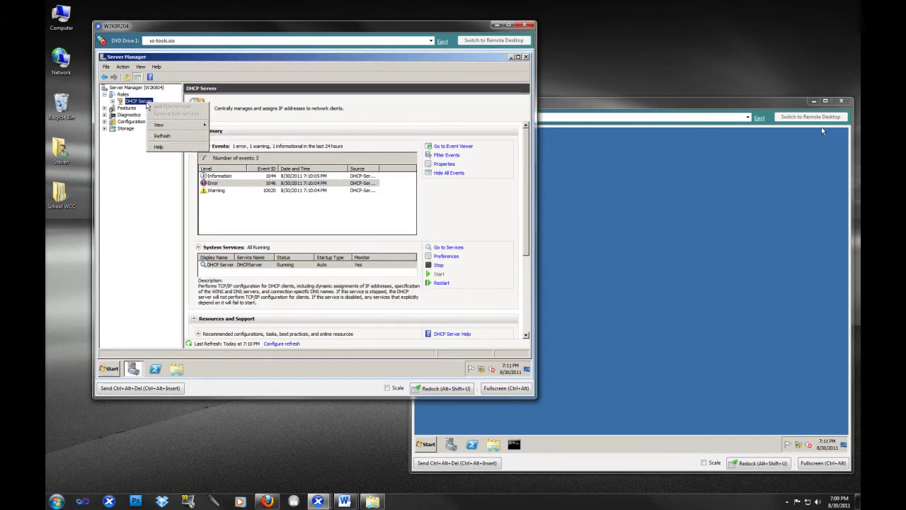
{"action": "left_click", "coordinate": [120, 103]}
{"action": "double_click", "coordinate": [120, 103]}
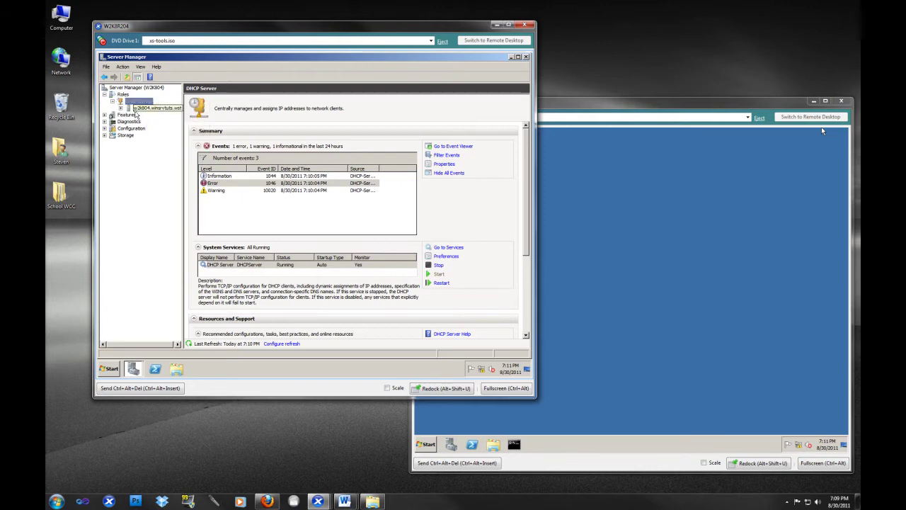
{"action": "left_click", "coordinate": [138, 109]}
{"action": "right_click", "coordinate": [136, 110]}
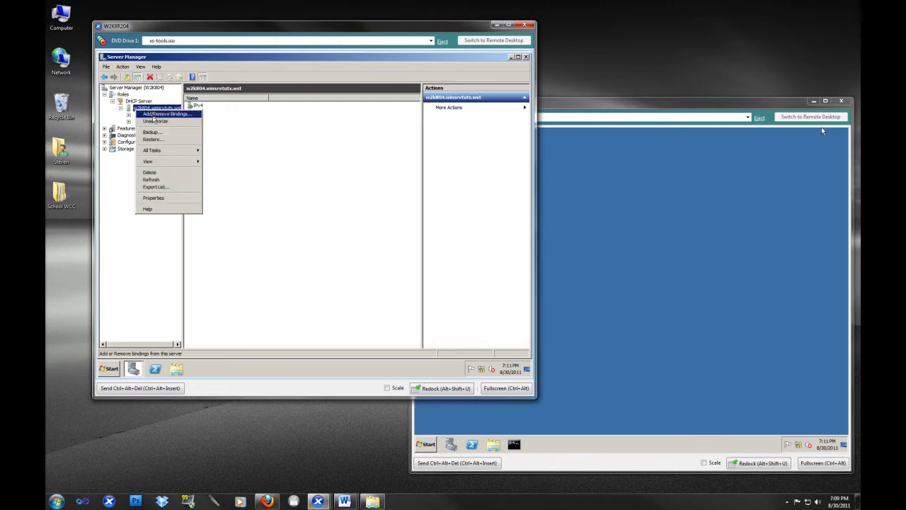
{"action": "left_click", "coordinate": [155, 121]}
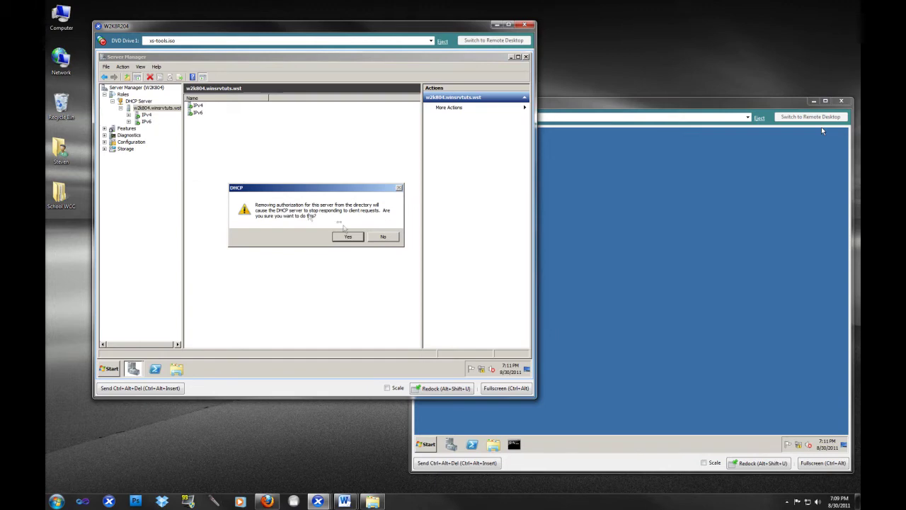
{"action": "left_click", "coordinate": [344, 237]}
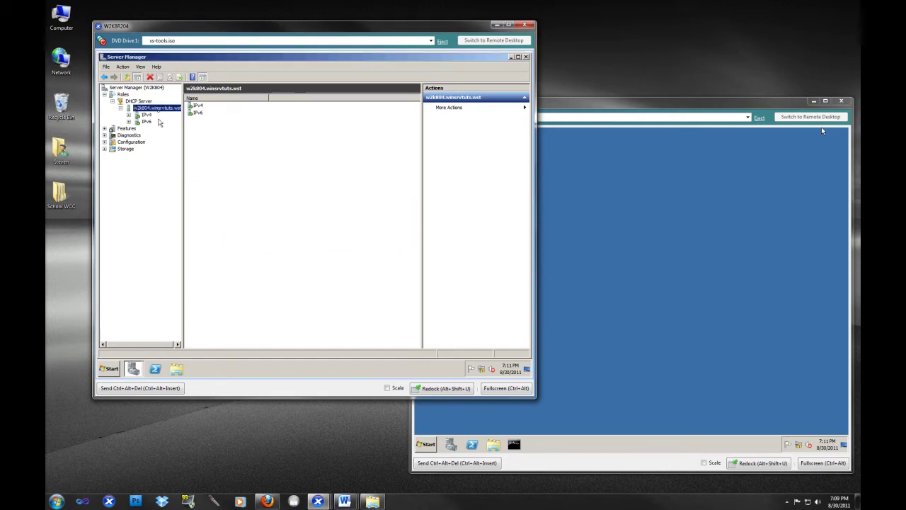
Authorize the server again, widen the tree pane and expand IPv4.
{"action": "right_click", "coordinate": [159, 113]}
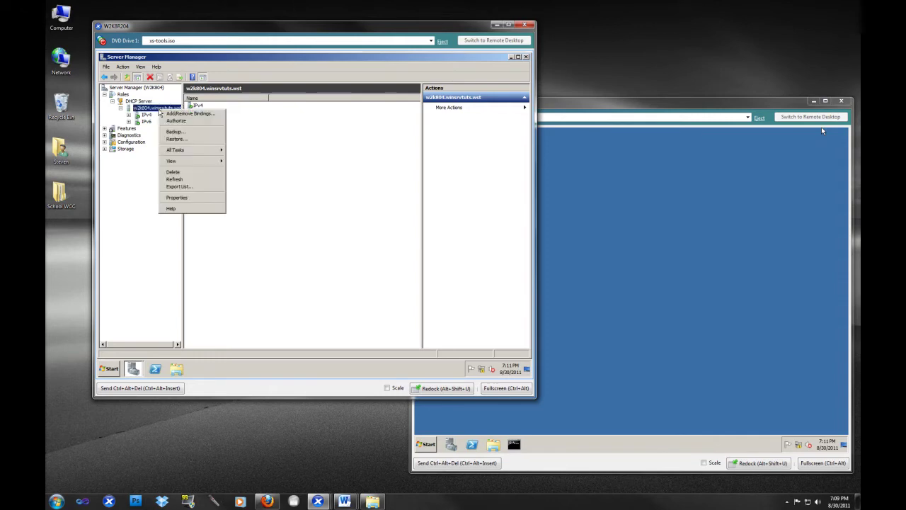
{"action": "left_click", "coordinate": [184, 122]}
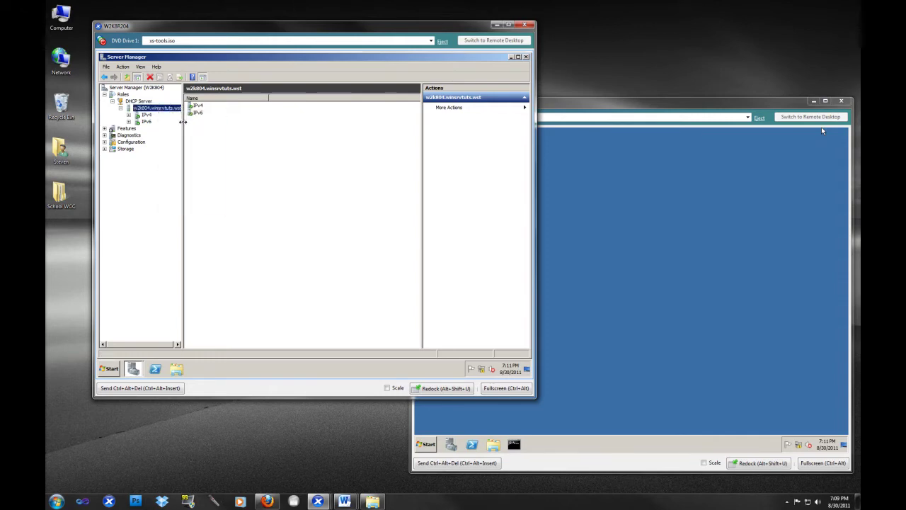
{"action": "right_click", "coordinate": [159, 112]}
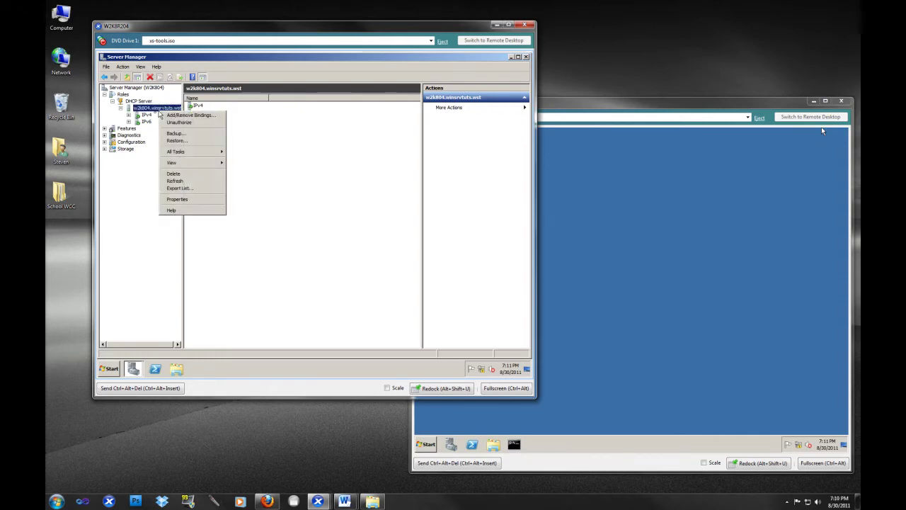
{"action": "left_click", "coordinate": [288, 148]}
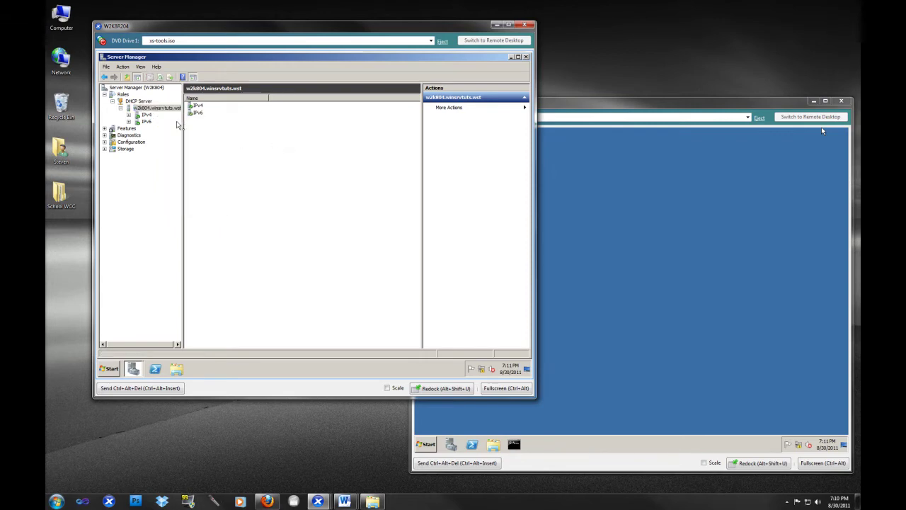
{"action": "left_click_drag", "start_coordinate": [182, 133], "coordinate": [203, 134]}
{"action": "left_click", "coordinate": [149, 145]}
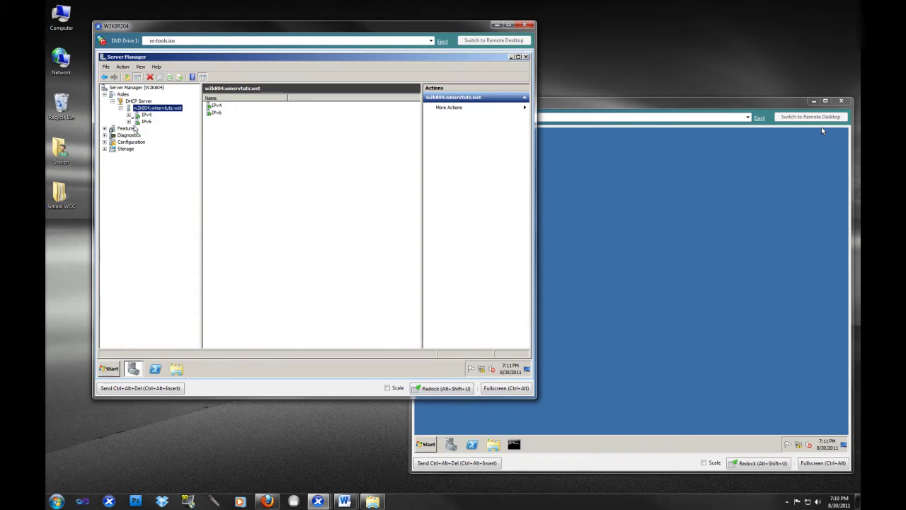
{"action": "left_click", "coordinate": [136, 115]}
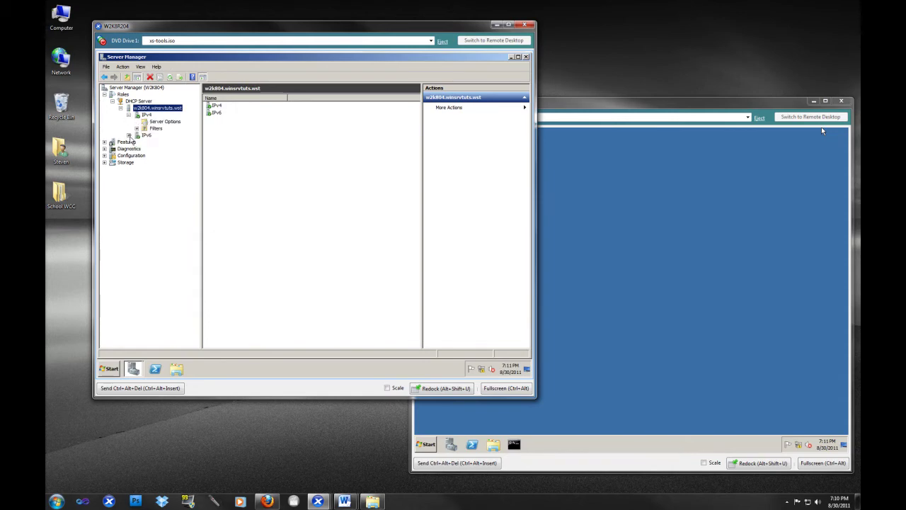
Review the IPv4 Server Options configuration, including advanced settings, and cancel without changes.
{"action": "left_click", "coordinate": [128, 135]}
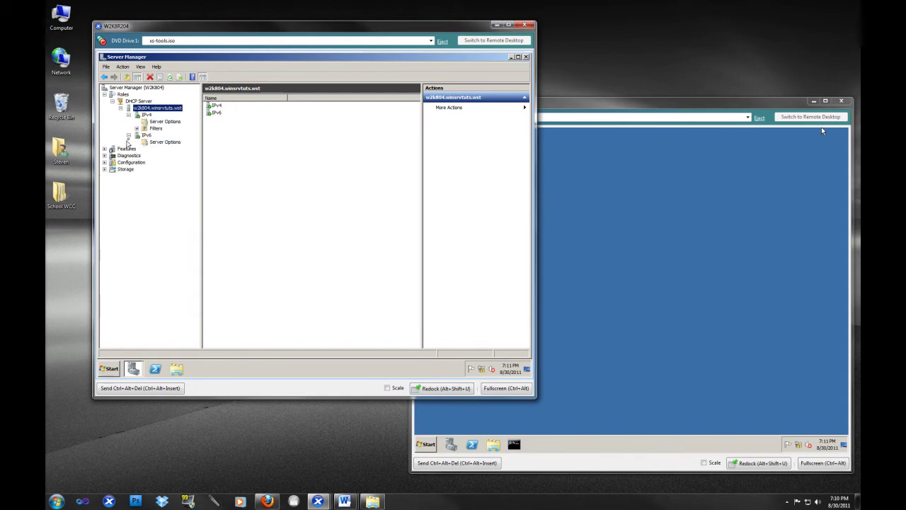
{"action": "left_click", "coordinate": [128, 135]}
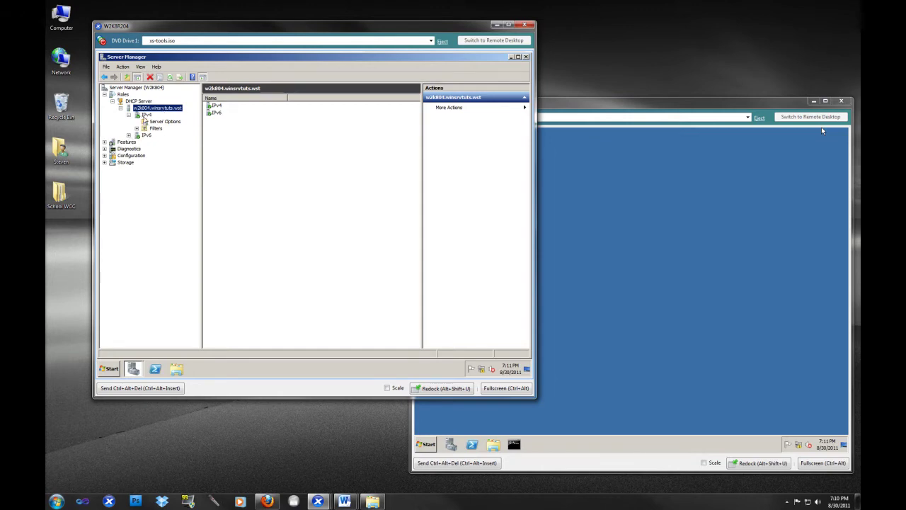
{"action": "left_click", "coordinate": [152, 122]}
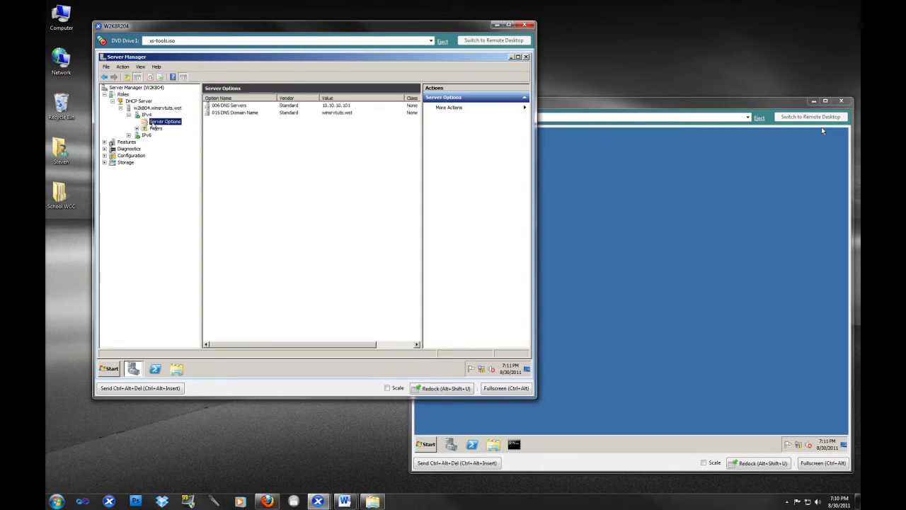
{"action": "right_click", "coordinate": [152, 124]}
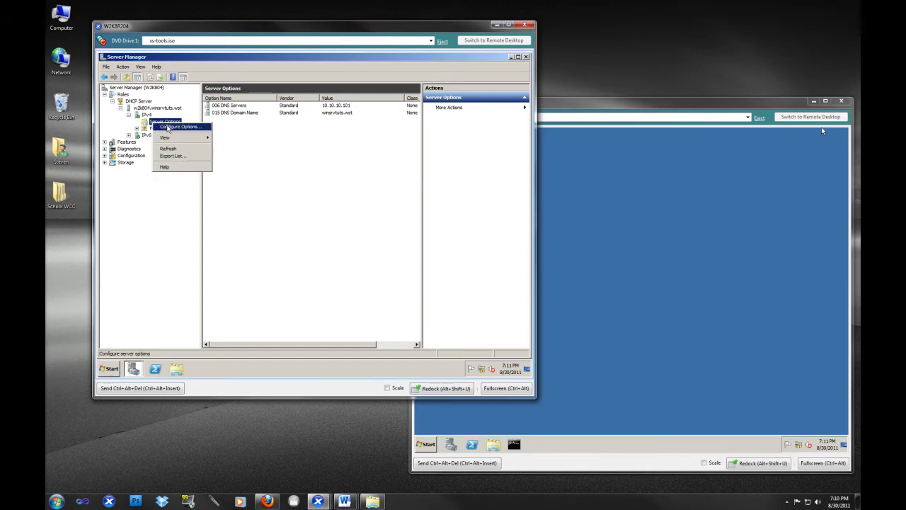
{"action": "left_click", "coordinate": [170, 127]}
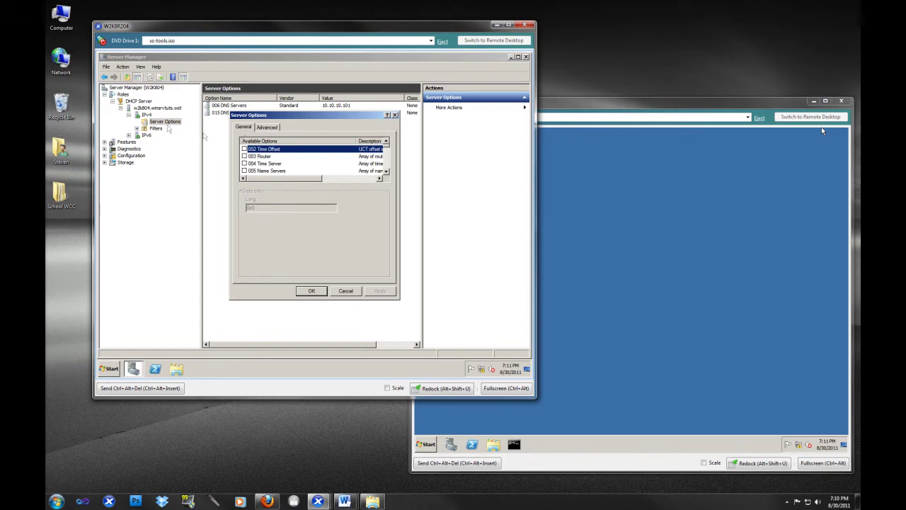
{"action": "left_click", "coordinate": [267, 129]}
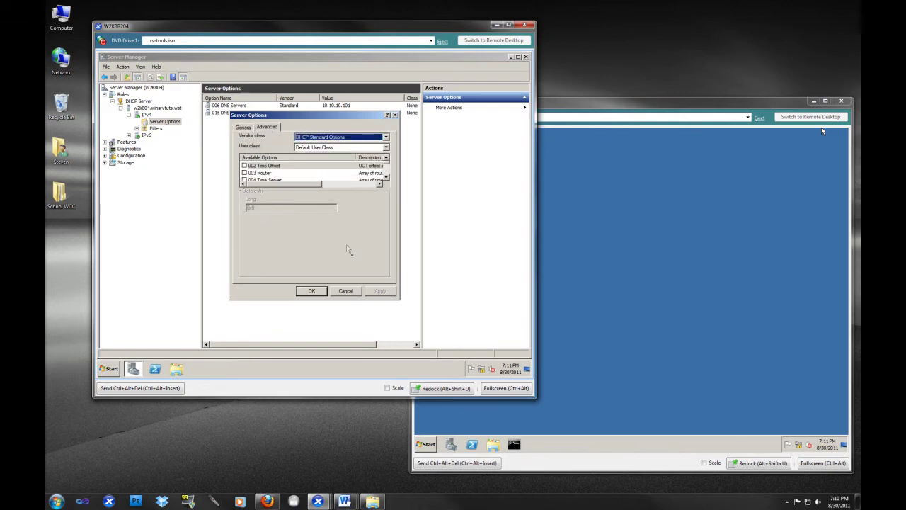
{"action": "left_click", "coordinate": [347, 291]}
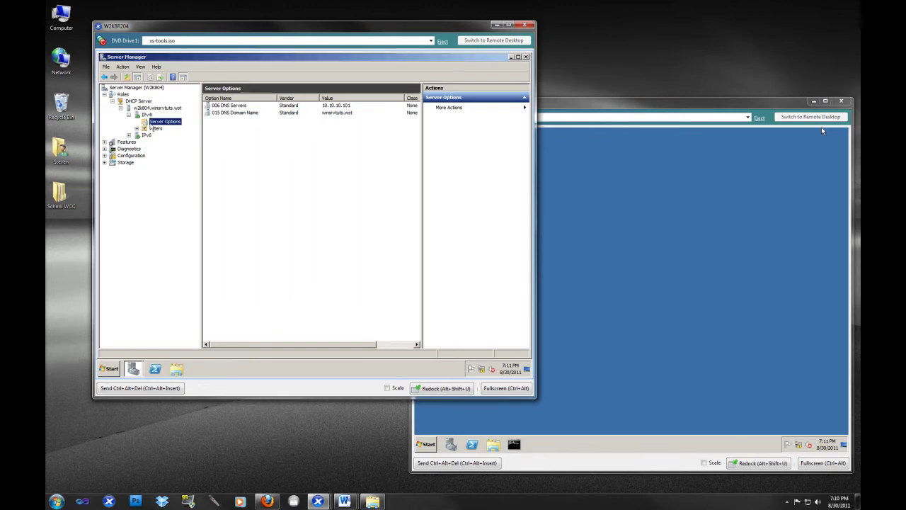
Review the server's Properties without changes, view the DHCP Server summary, then select IPv4.
{"action": "left_click", "coordinate": [154, 108]}
{"action": "right_click", "coordinate": [155, 111]}
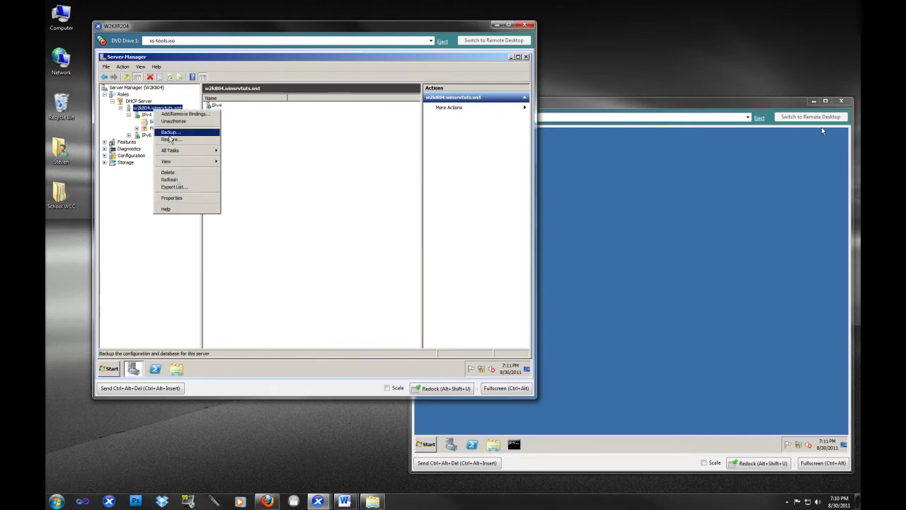
{"action": "left_click", "coordinate": [187, 198]}
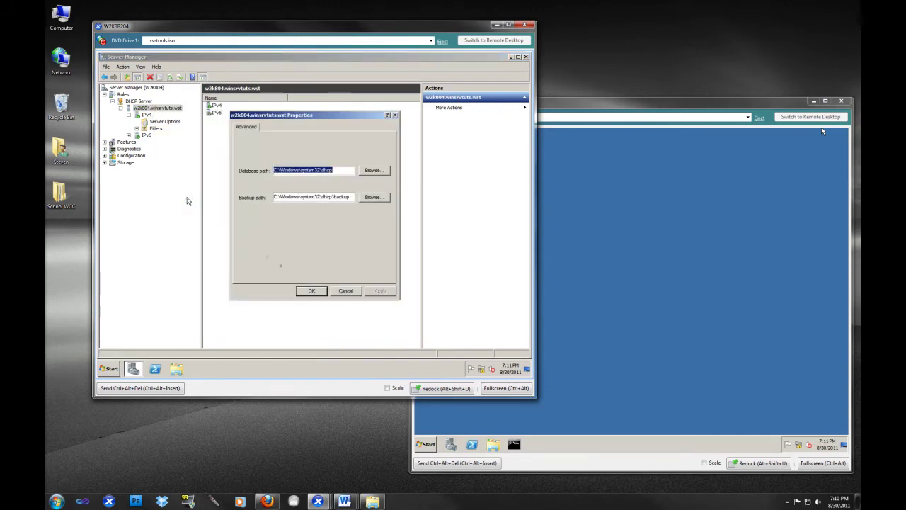
{"action": "left_click", "coordinate": [346, 292]}
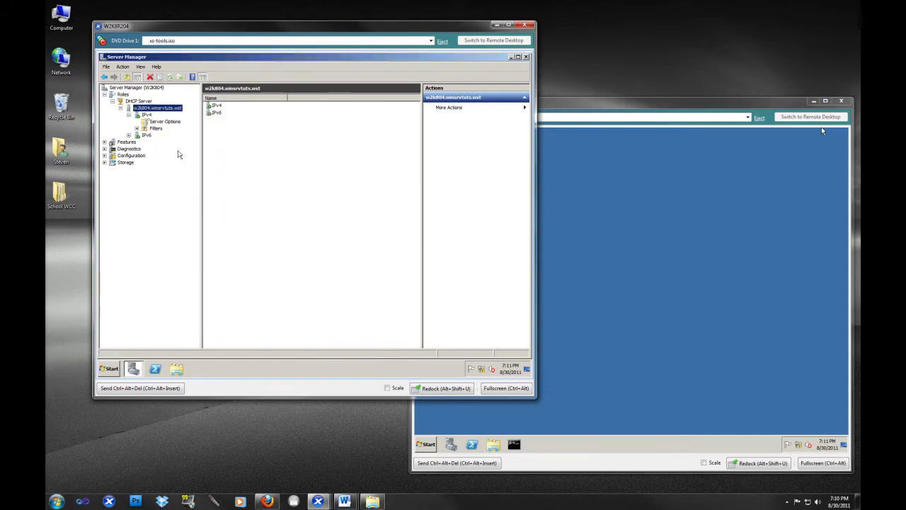
{"action": "left_click", "coordinate": [141, 103]}
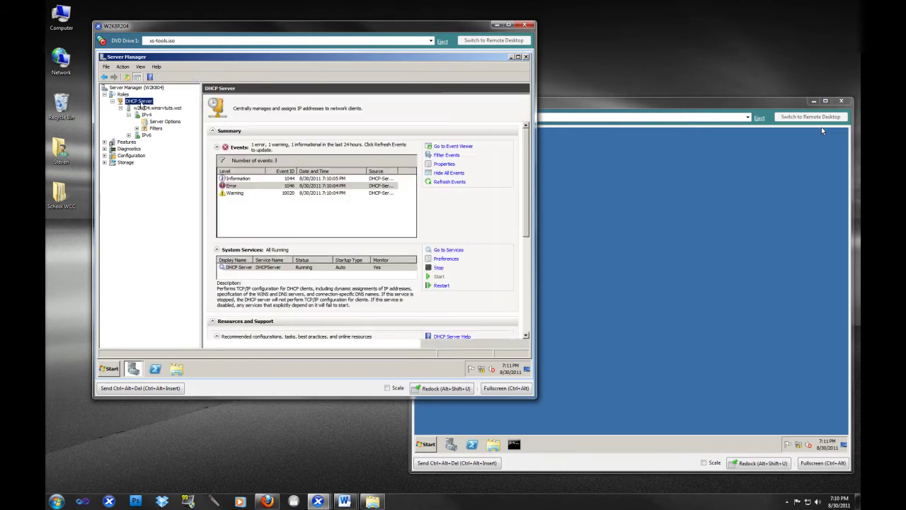
{"action": "right_click", "coordinate": [141, 103]}
{"action": "left_click", "coordinate": [186, 242]}
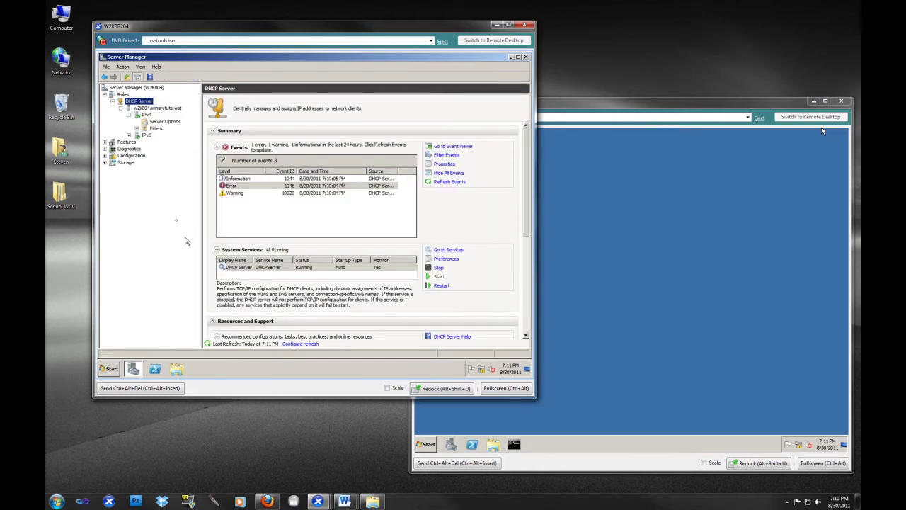
{"action": "left_click", "coordinate": [145, 115]}
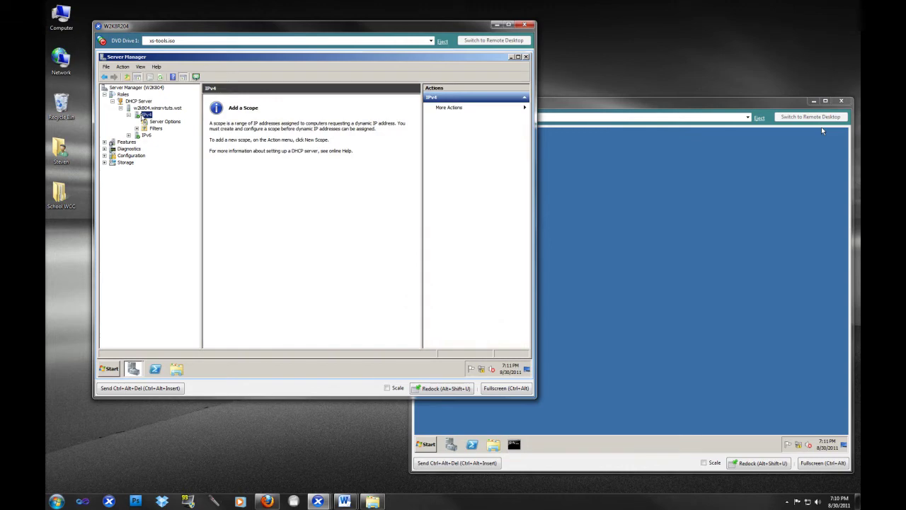
View the Advanced tab of the IPv4 properties, then close them.
{"action": "right_click", "coordinate": [143, 117]}
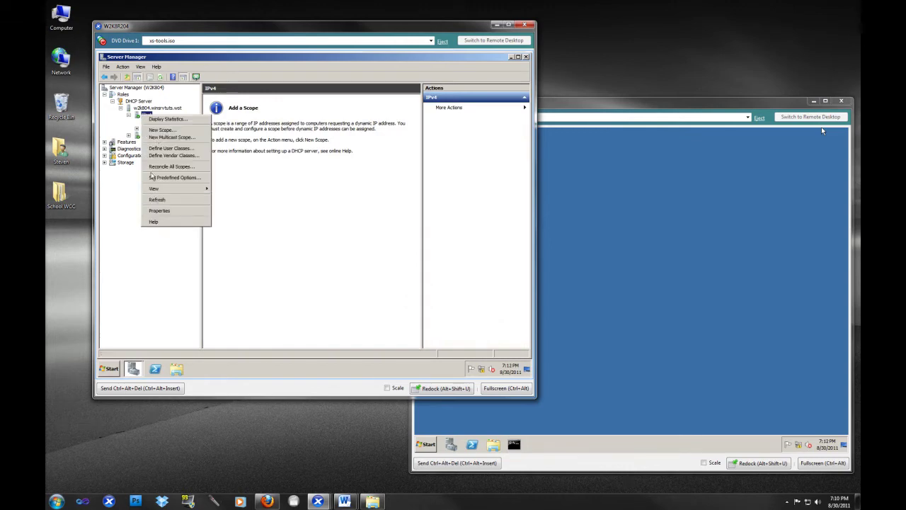
{"action": "left_click", "coordinate": [160, 211]}
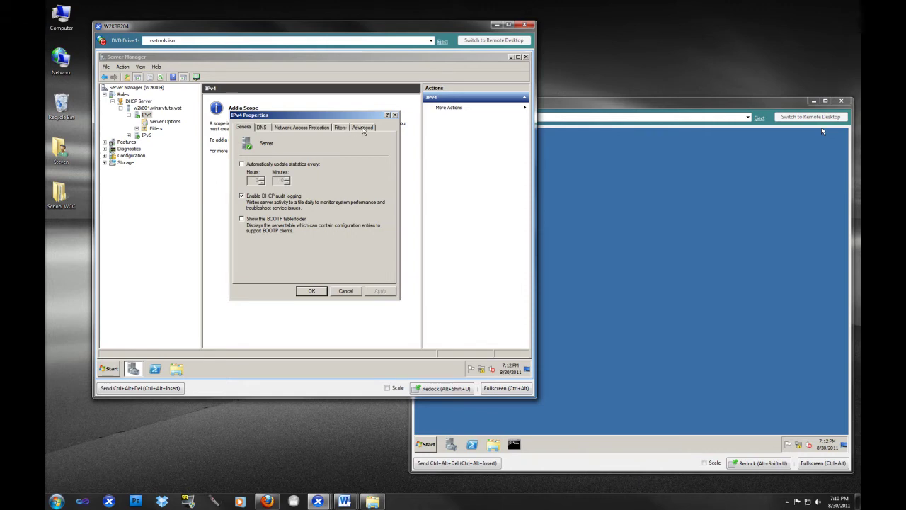
{"action": "left_click", "coordinate": [362, 127]}
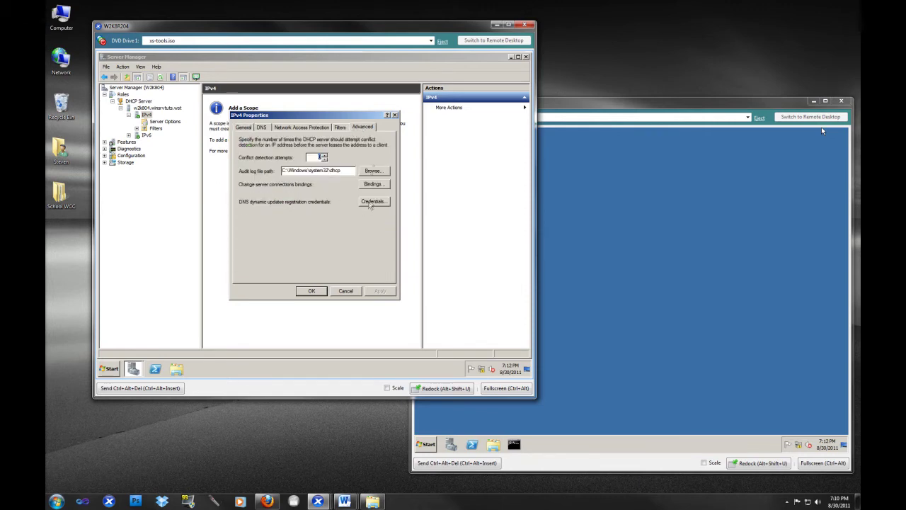
{"action": "left_click", "coordinate": [394, 114]}
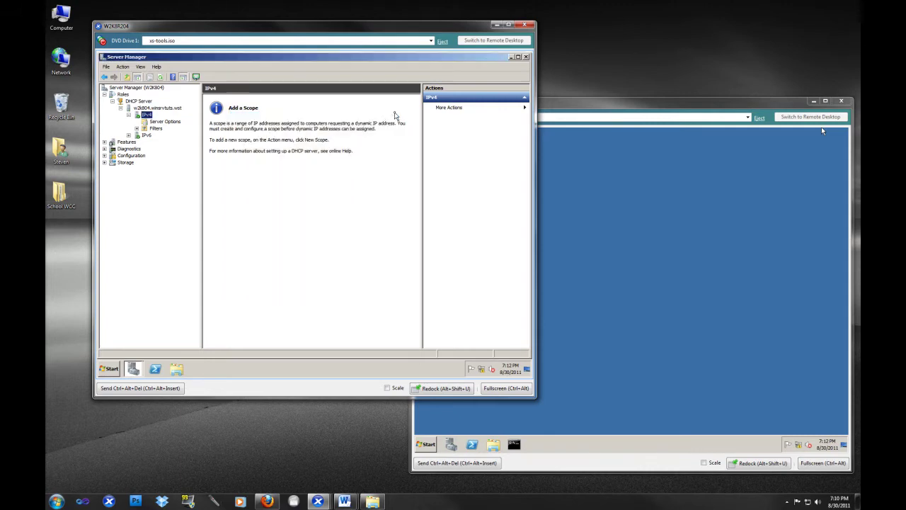
Open the DNS dynamic update Credentials from IPv4 Properties > Advanced, then bring the W2K8R201 VM forward.
{"action": "right_click", "coordinate": [148, 116]}
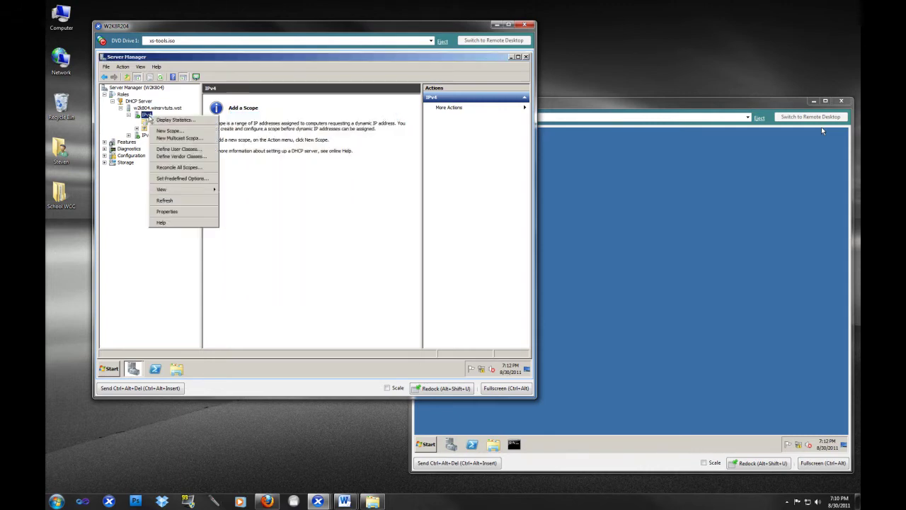
{"action": "left_click", "coordinate": [167, 212]}
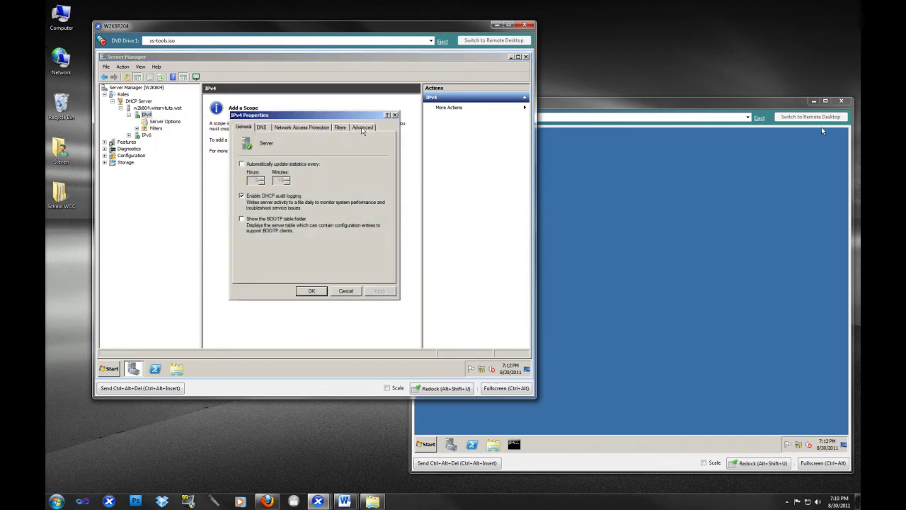
{"action": "left_click", "coordinate": [362, 127]}
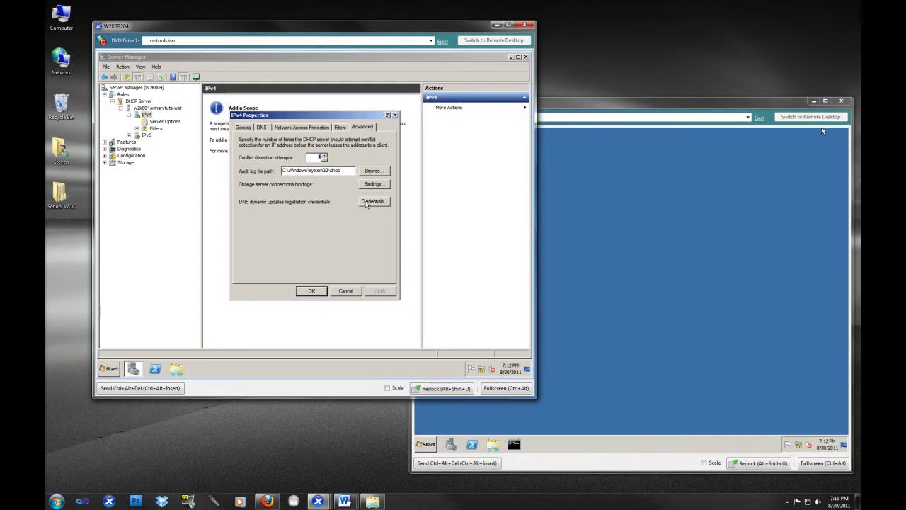
{"action": "left_click", "coordinate": [367, 203]}
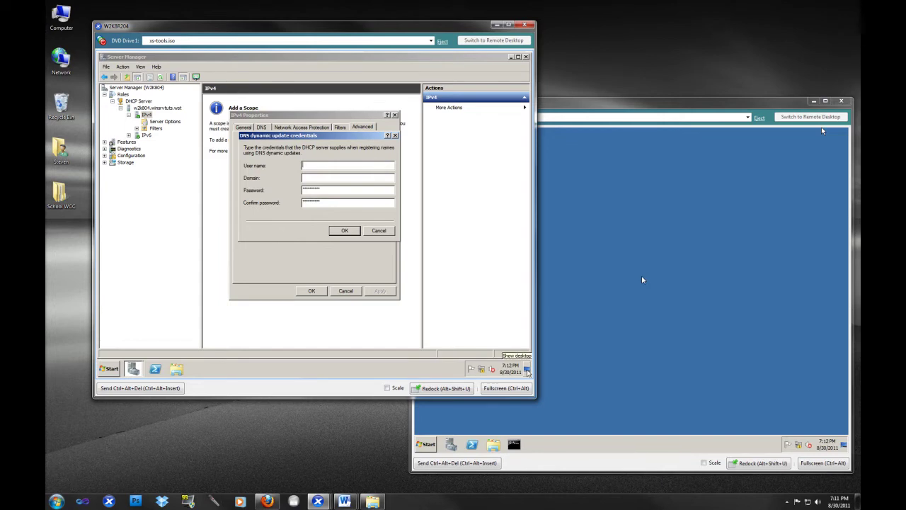
{"action": "left_click", "coordinate": [822, 128]}
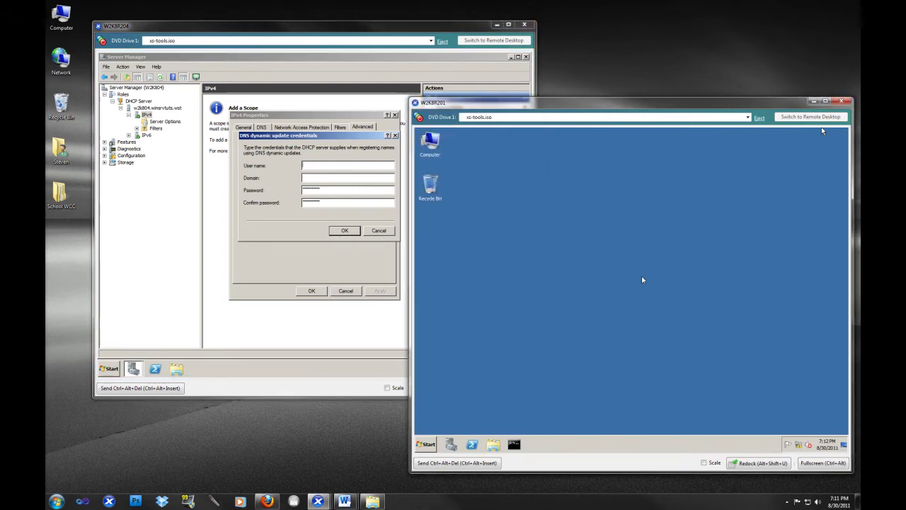
{"action": "left_click", "coordinate": [425, 446]}
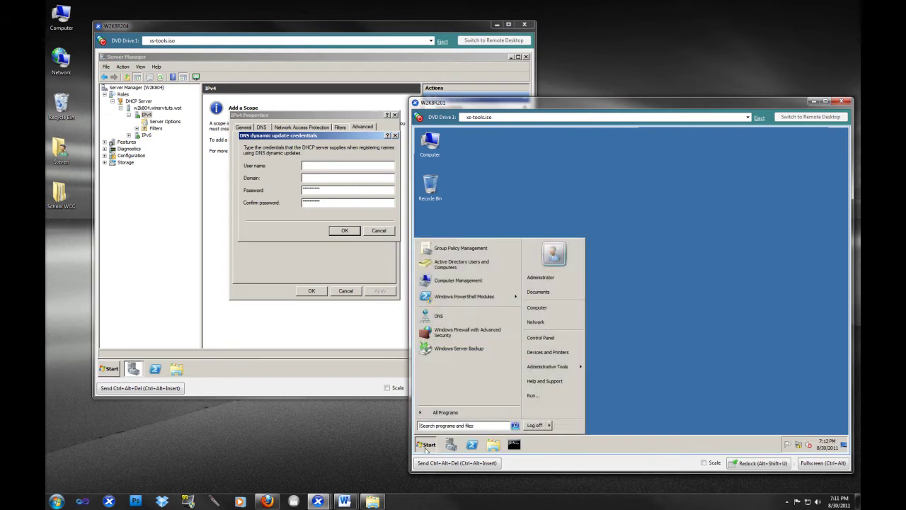
Launch Active Directory Users and Computers on the second server by running dsa.msc.
{"action": "left_click", "coordinate": [541, 396]}
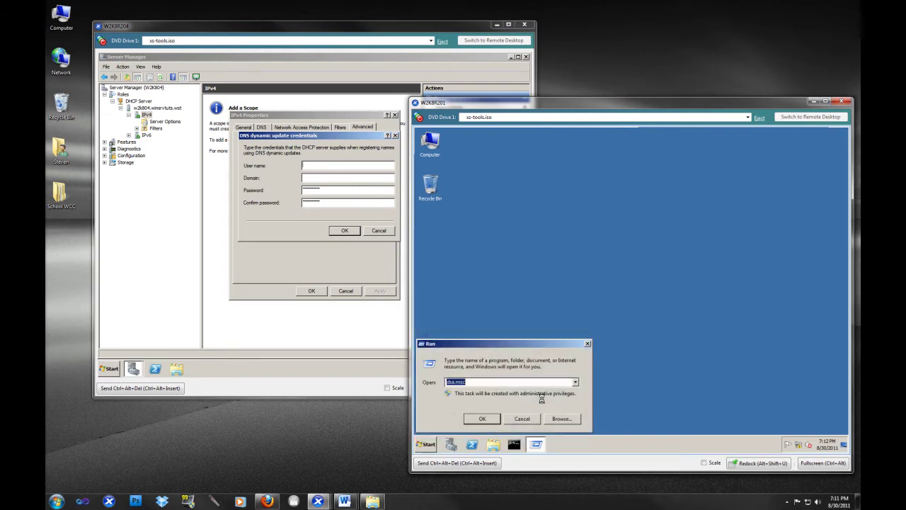
{"action": "type", "text": "dsa.msc"}
{"action": "key", "text": "Return"}
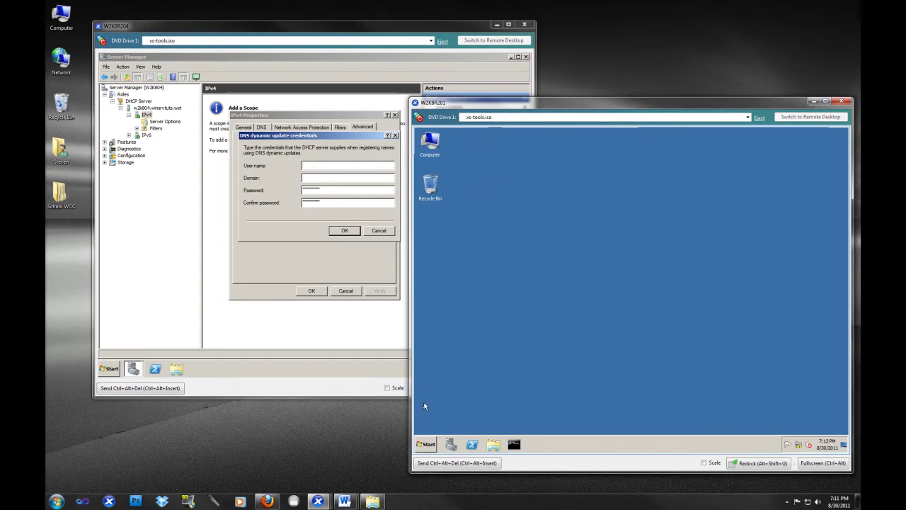
{"action": "left_click", "coordinate": [427, 444]}
Create a new user in the Users container and enter the name dnsdhcp.
{"action": "left_click", "coordinate": [678, 386]}
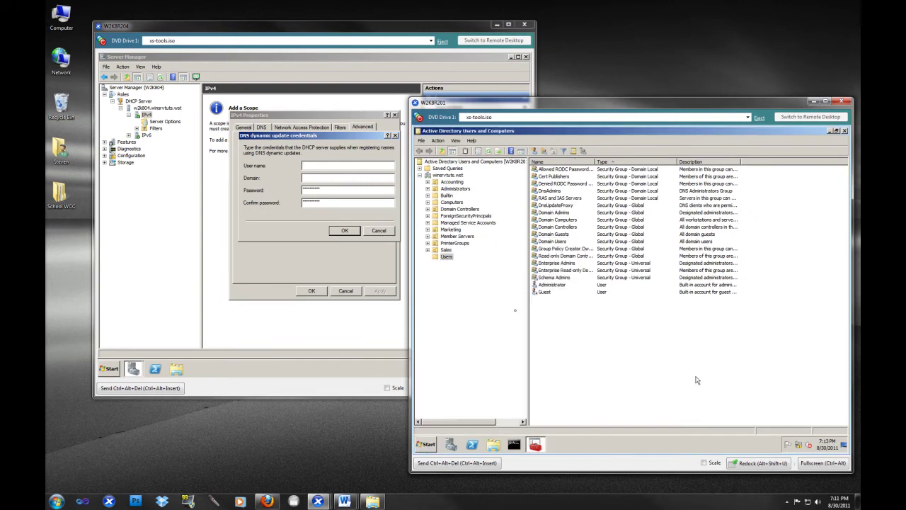
{"action": "left_click", "coordinate": [446, 259]}
{"action": "left_click", "coordinate": [577, 337]}
{"action": "right_click", "coordinate": [577, 336]}
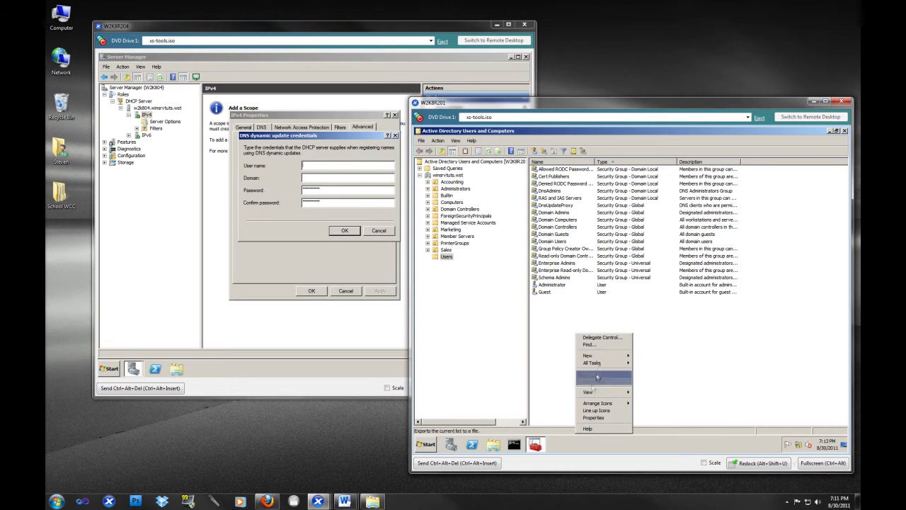
{"action": "mouse_move", "coordinate": [595, 356]}
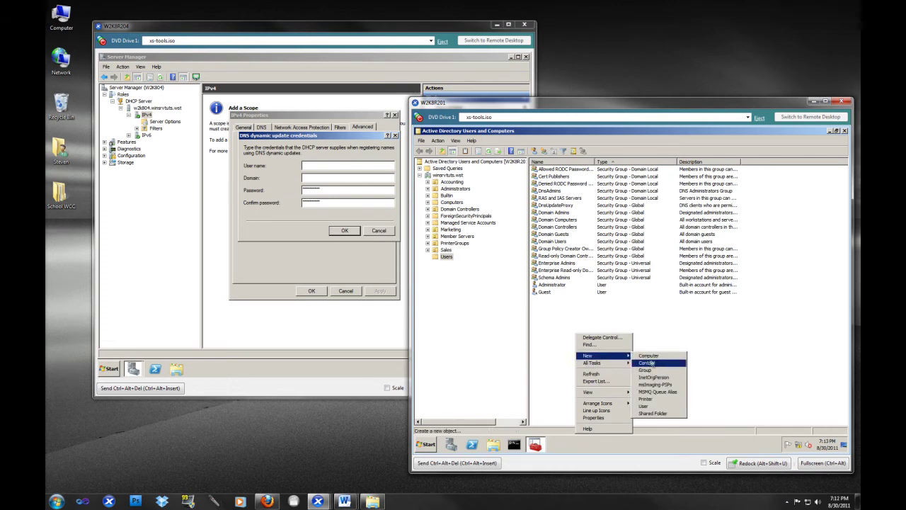
{"action": "left_click", "coordinate": [650, 406]}
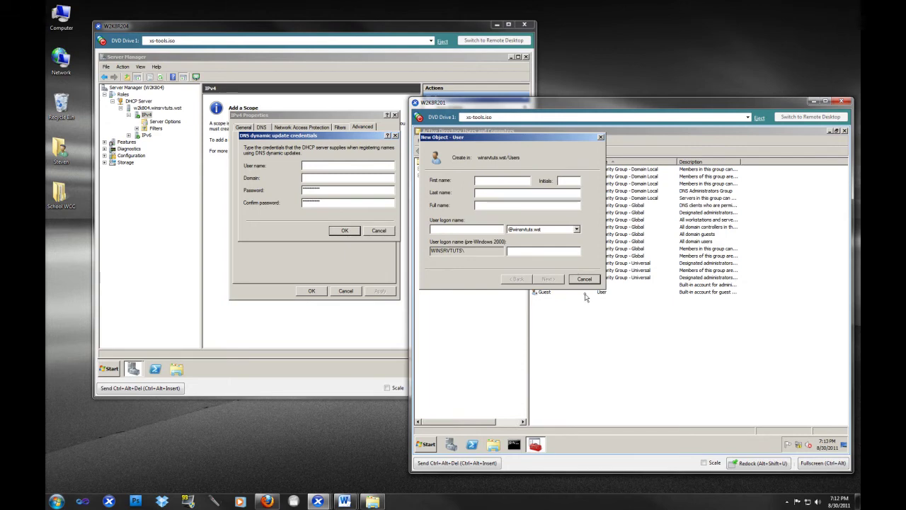
{"action": "type", "text": "ds"}
{"action": "type", "text": "sdhcp"}
{"action": "type", "text": "d"}
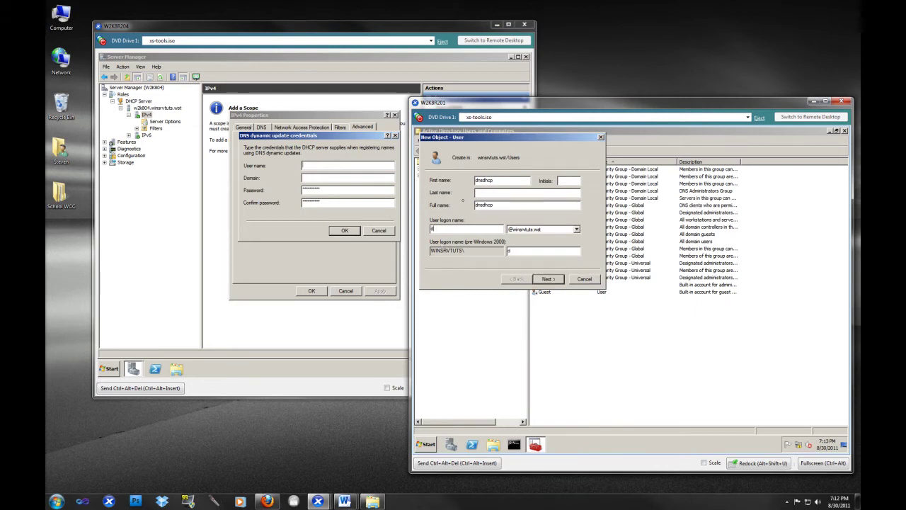
{"action": "type", "text": "nsdhcp"}
Set the user's password to never expire, with no change required at logon, and finish.
{"action": "left_click", "coordinate": [547, 279]}
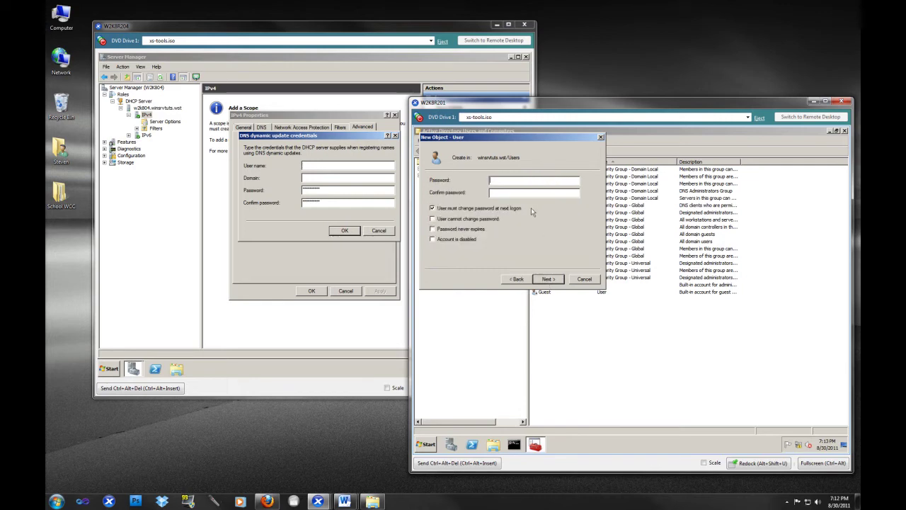
{"action": "left_click", "coordinate": [464, 209]}
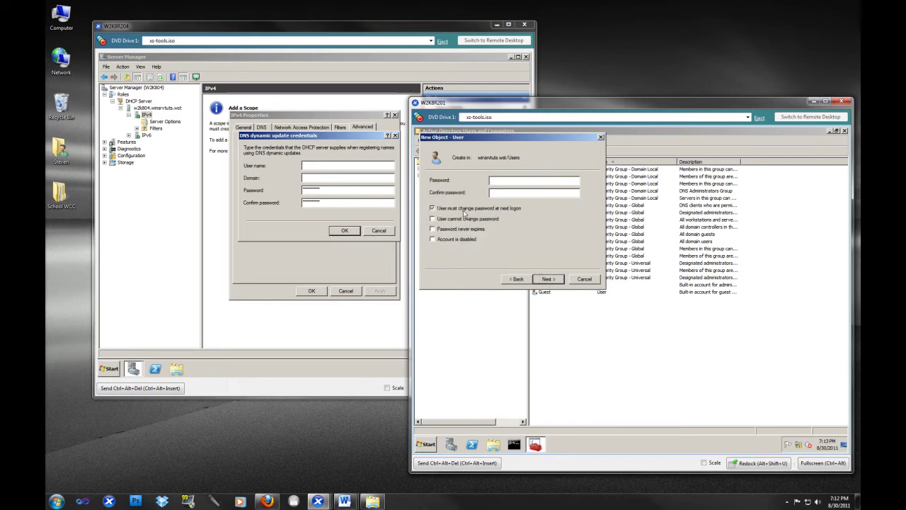
{"action": "left_click", "coordinate": [514, 182]}
{"action": "type", "text": "P"}
{"action": "type", "text": "•••"}
{"action": "type", "text": "•"}
{"action": "left_click", "coordinate": [475, 231]}
{"action": "left_click", "coordinate": [551, 282]}
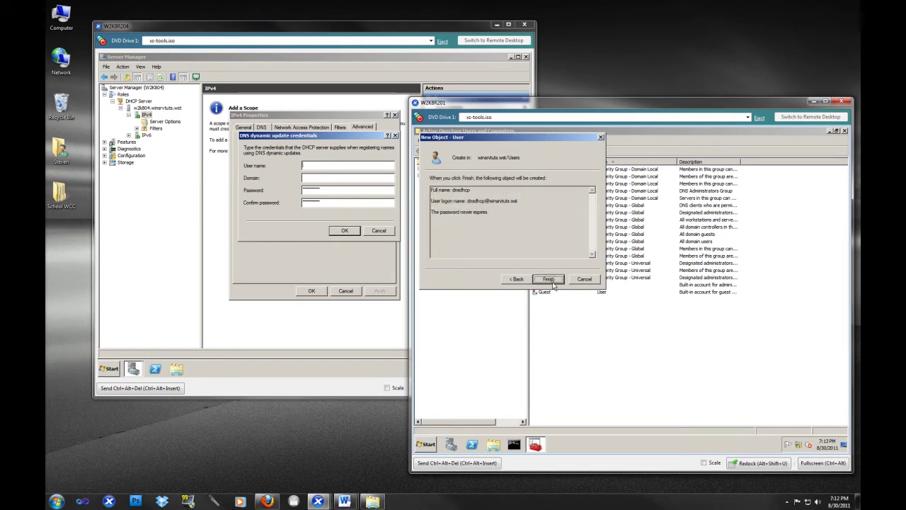
{"action": "left_click", "coordinate": [549, 279]}
{"action": "left_click", "coordinate": [494, 300]}
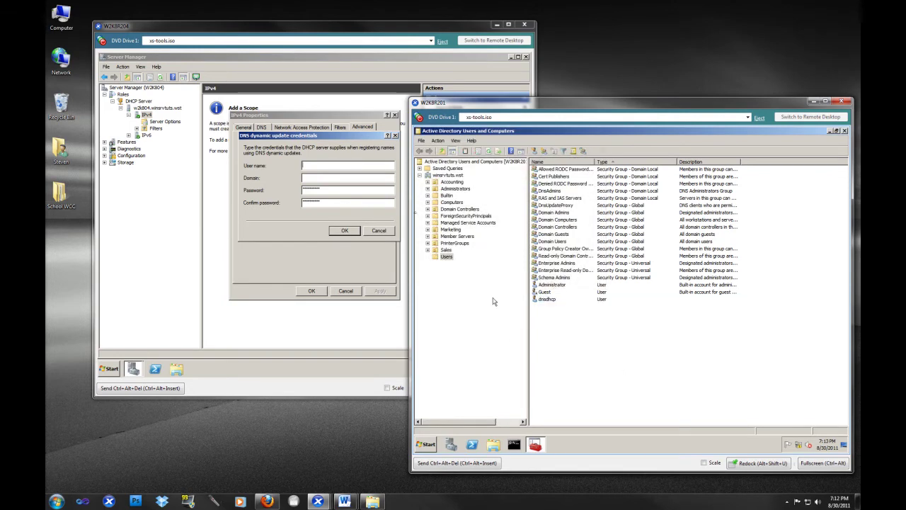
{"action": "left_click", "coordinate": [344, 165]}
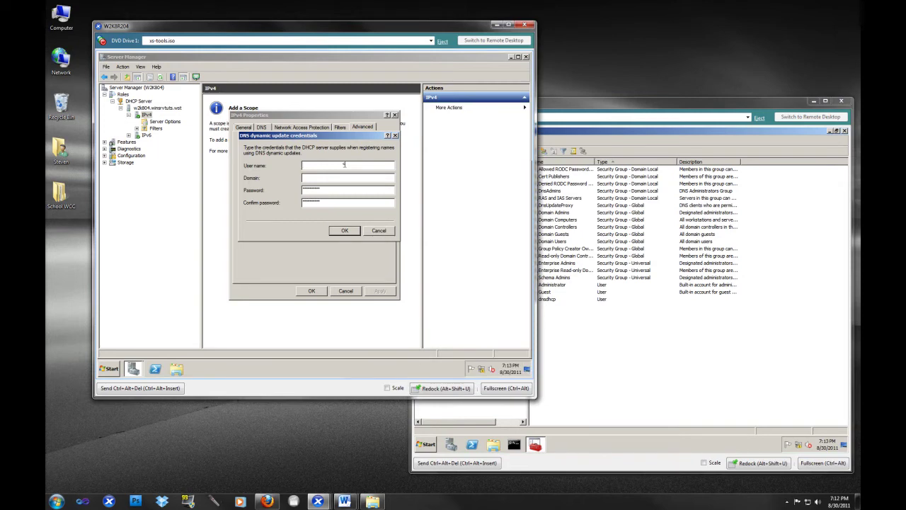
Set the DNS dynamic update credentials to user dnsdhcp in domain WINSRVTUTS.WST with its password.
{"action": "type", "text": "dnsdhcp"}
{"action": "key", "text": "Tab"}
{"action": "type", "text": "WINSRVTUTS.WST"}
{"action": "key", "text": "Tab"}
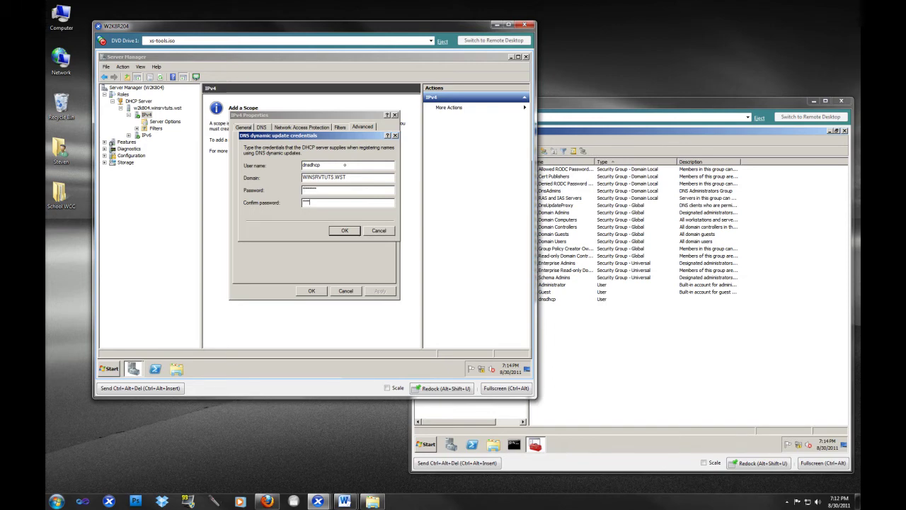
{"action": "left_click", "coordinate": [347, 233]}
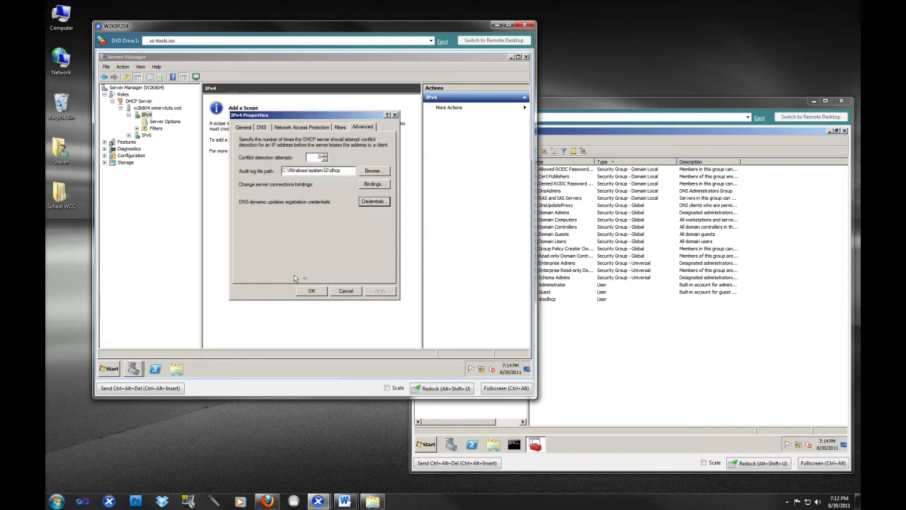
Close the IPv4 Properties and open the action menu for server w2k804.winsrvtuts.wst.
{"action": "left_click", "coordinate": [309, 291]}
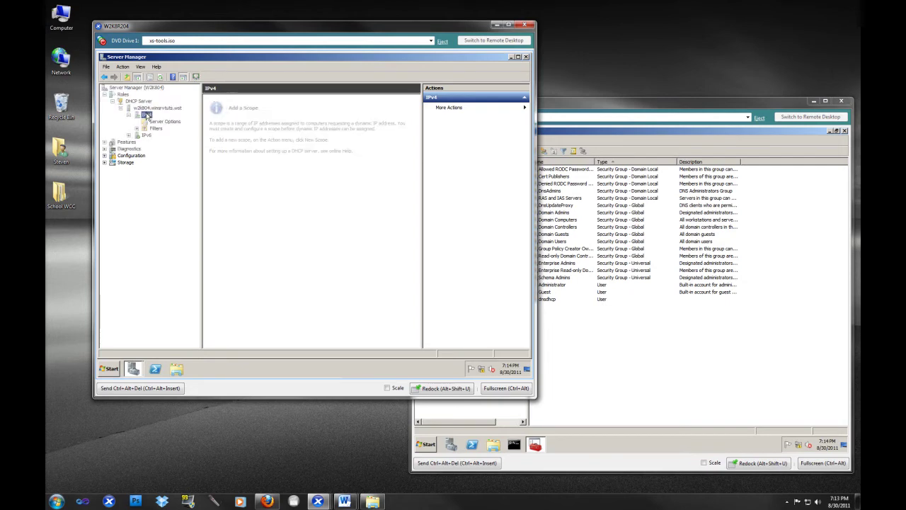
{"action": "left_click", "coordinate": [158, 109]}
{"action": "right_click", "coordinate": [164, 111]}
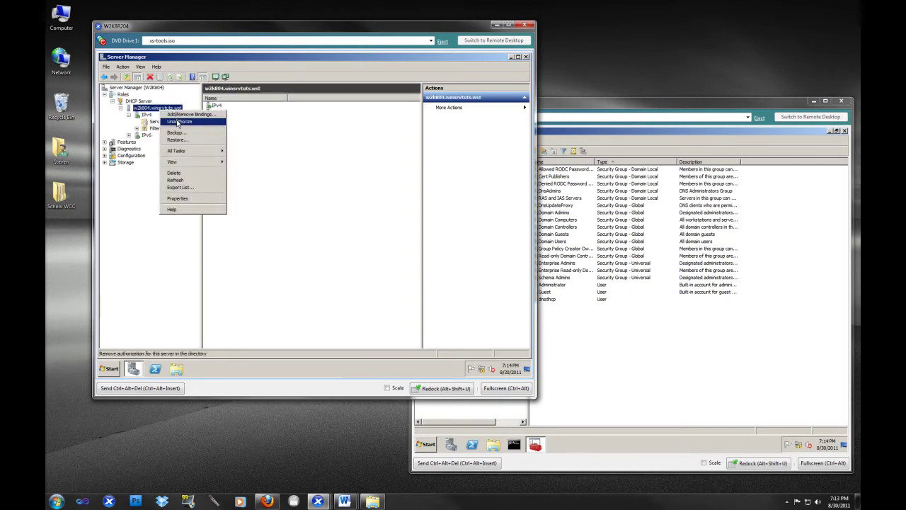
Unauthorize the DHCP server w2k804.winsrvtuts.wst and confirm the removal.
{"action": "left_click", "coordinate": [178, 123]}
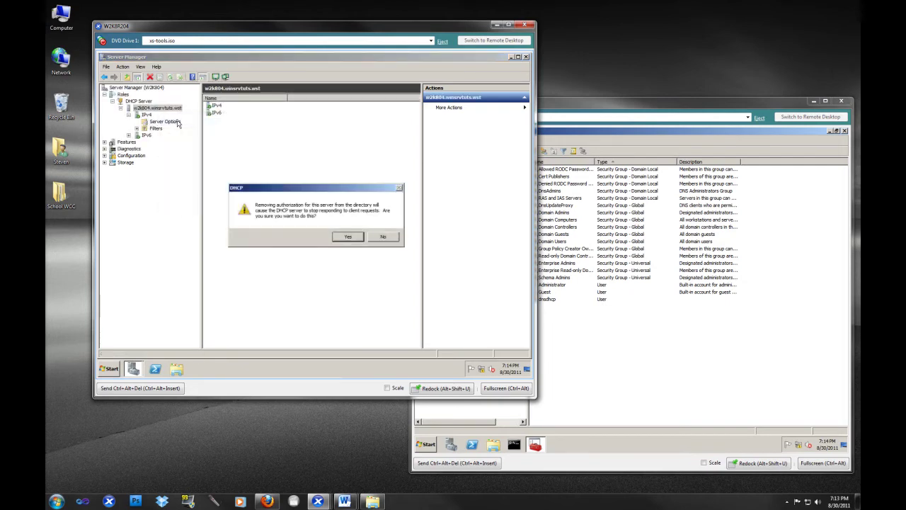
{"action": "left_click", "coordinate": [342, 238]}
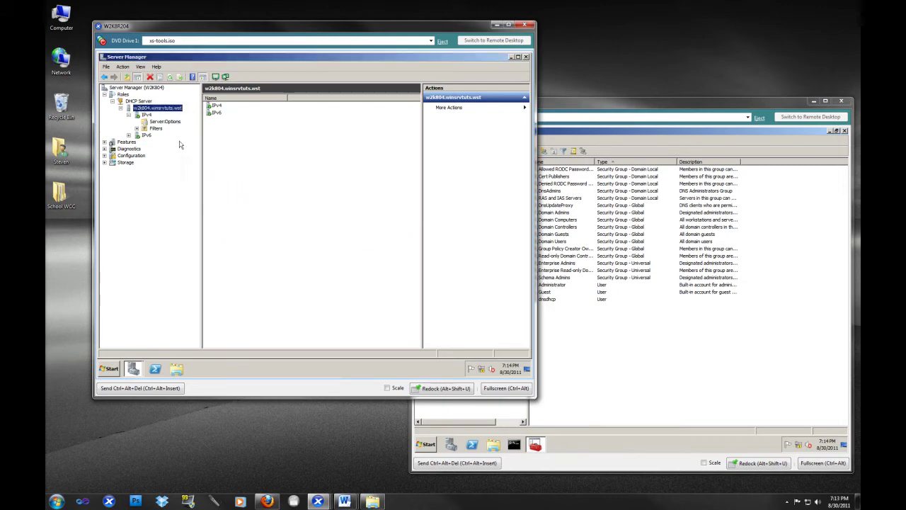
{"action": "left_click", "coordinate": [149, 116]}
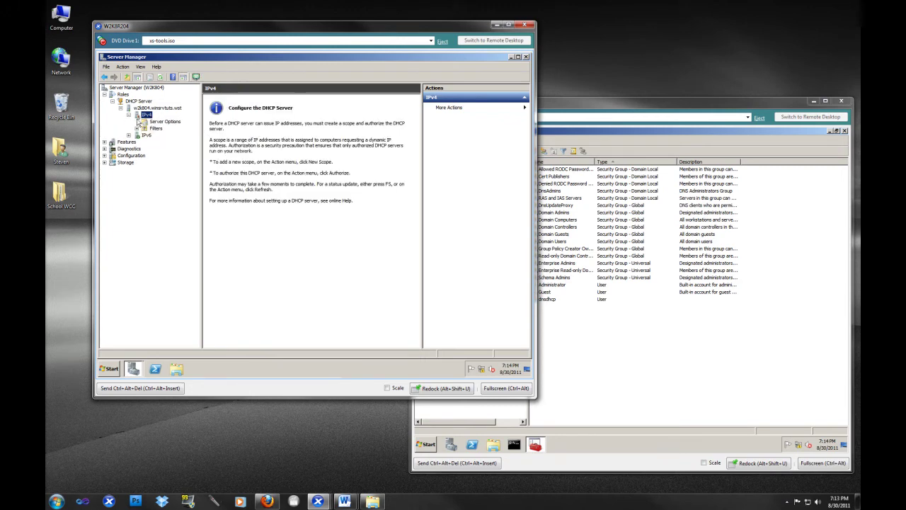
Authorize the DHCP server in the directory again and expand its IPv4 and IPv6 nodes.
{"action": "right_click", "coordinate": [178, 109]}
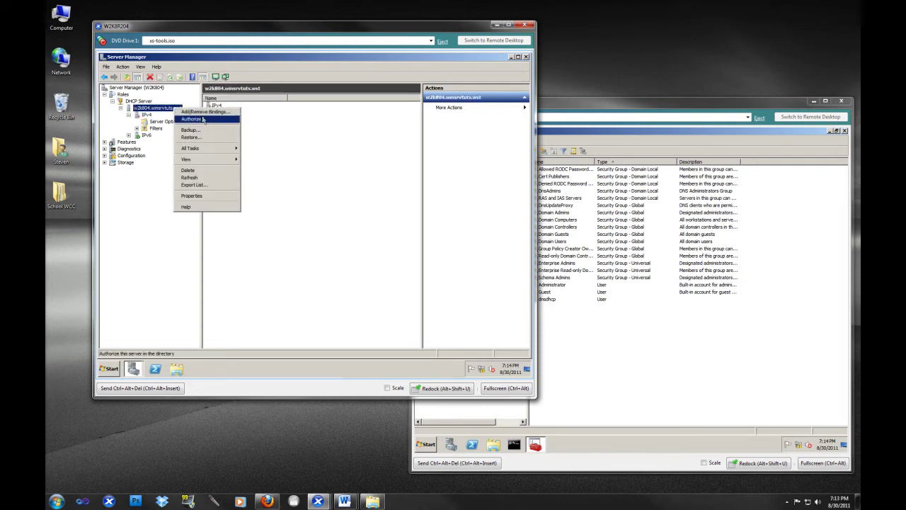
{"action": "left_click", "coordinate": [203, 118]}
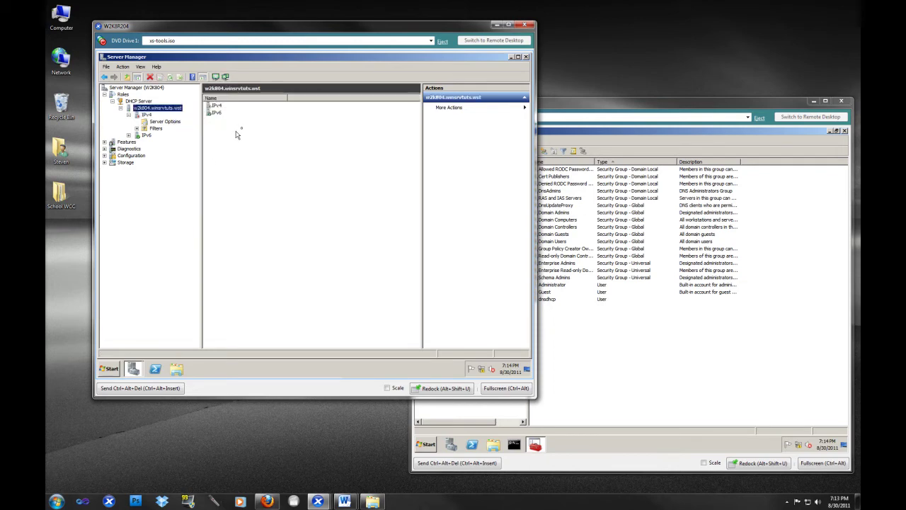
{"action": "left_click", "coordinate": [237, 132]}
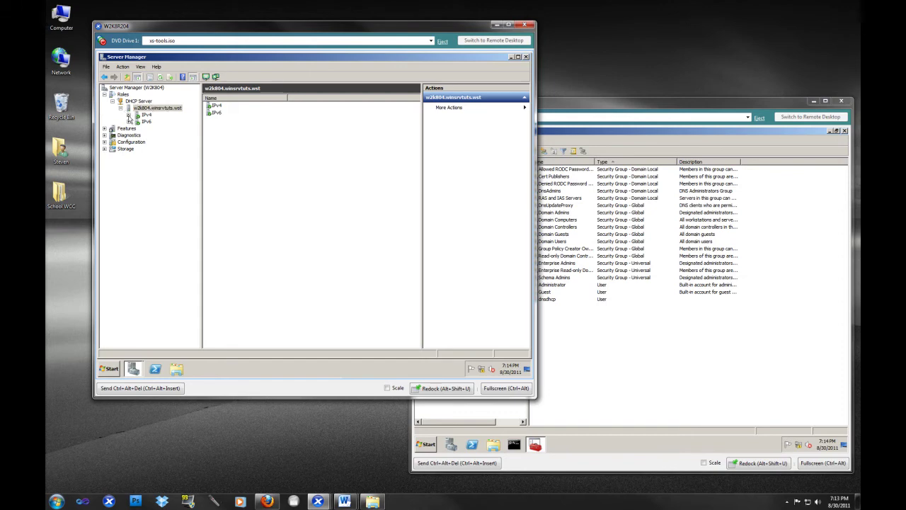
{"action": "left_click", "coordinate": [131, 116]}
{"action": "left_click", "coordinate": [146, 134]}
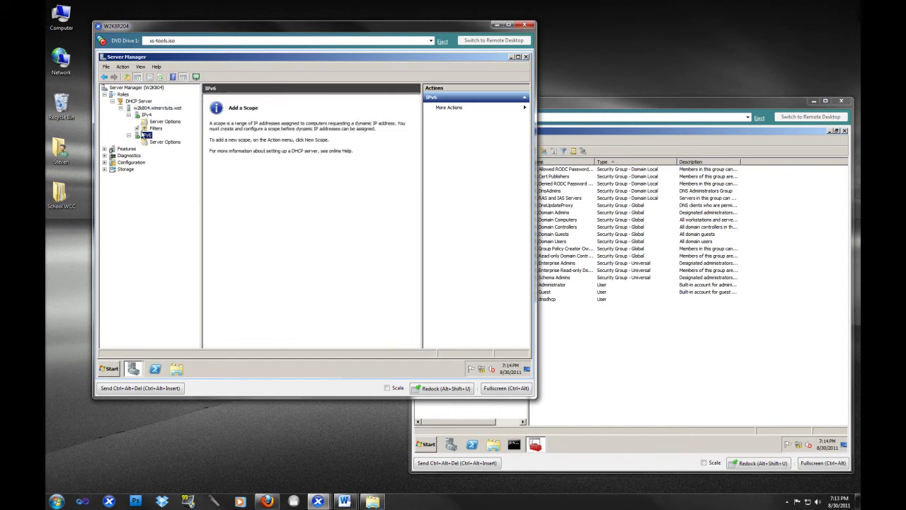
Start the New Scope wizard from the IPv4 node's context menu.
{"action": "left_click", "coordinate": [147, 115]}
{"action": "right_click", "coordinate": [148, 115]}
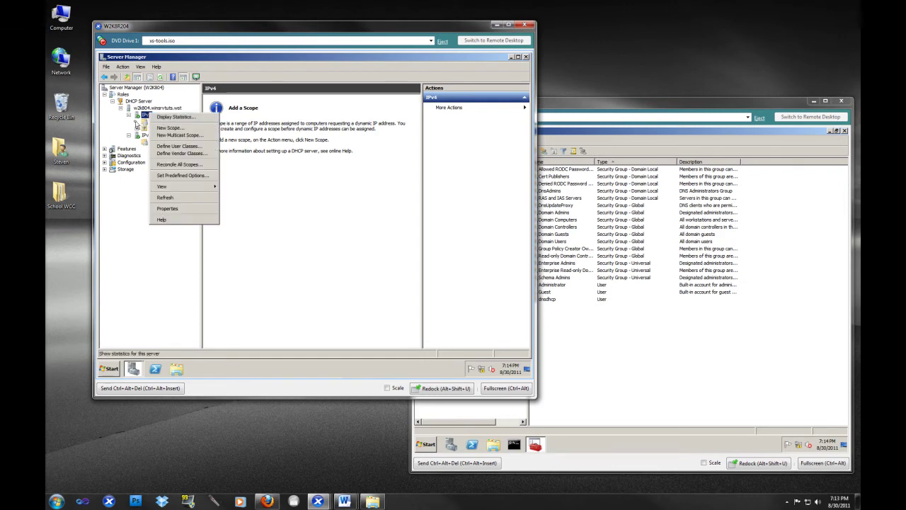
{"action": "left_click", "coordinate": [137, 125]}
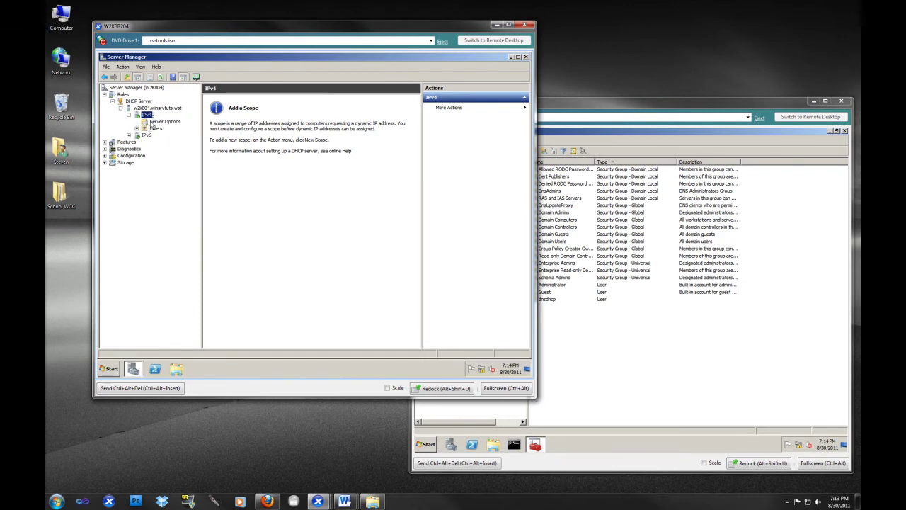
{"action": "right_click", "coordinate": [149, 116]}
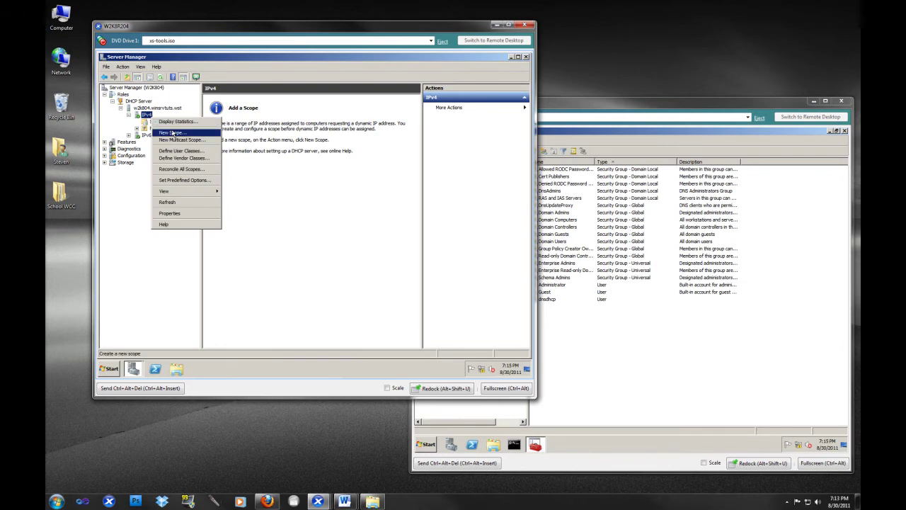
{"action": "left_click", "coordinate": [173, 134]}
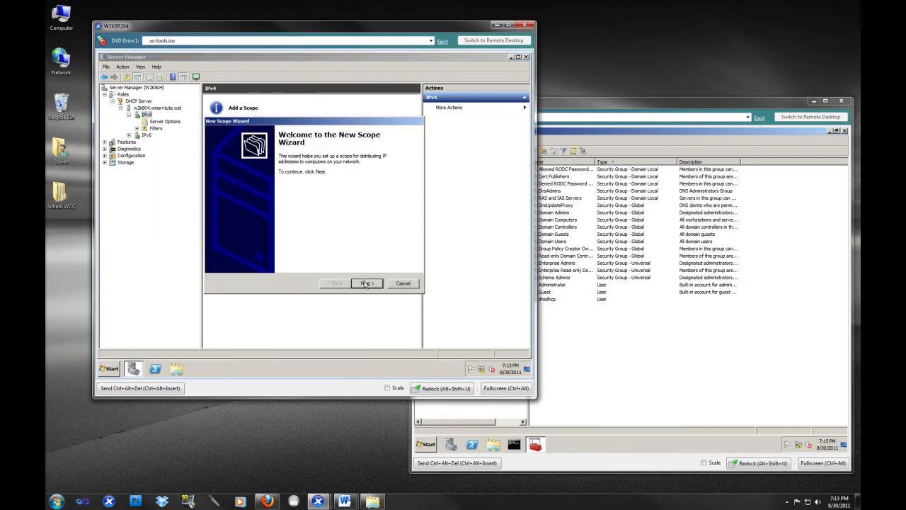
Name the scope '10.10.10.200 - 250' with the description 'Default'.
{"action": "left_click", "coordinate": [364, 282]}
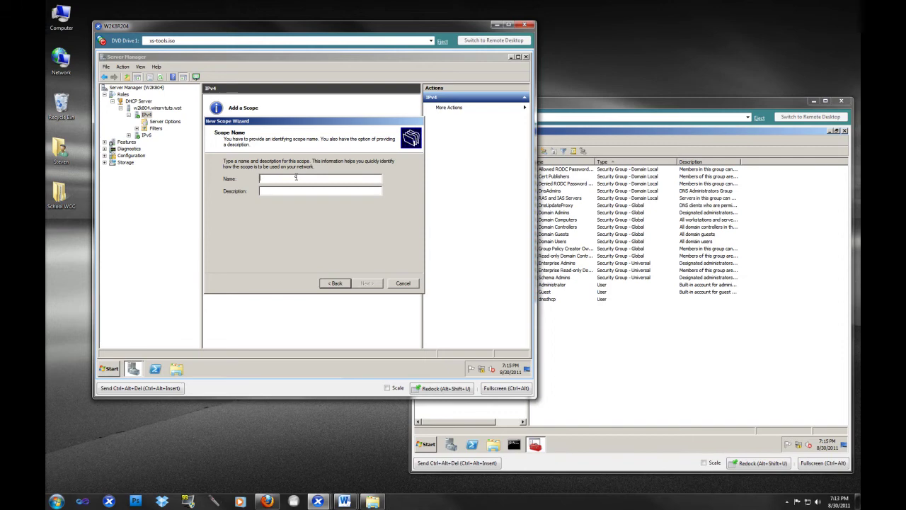
{"action": "type", "text": "10"}
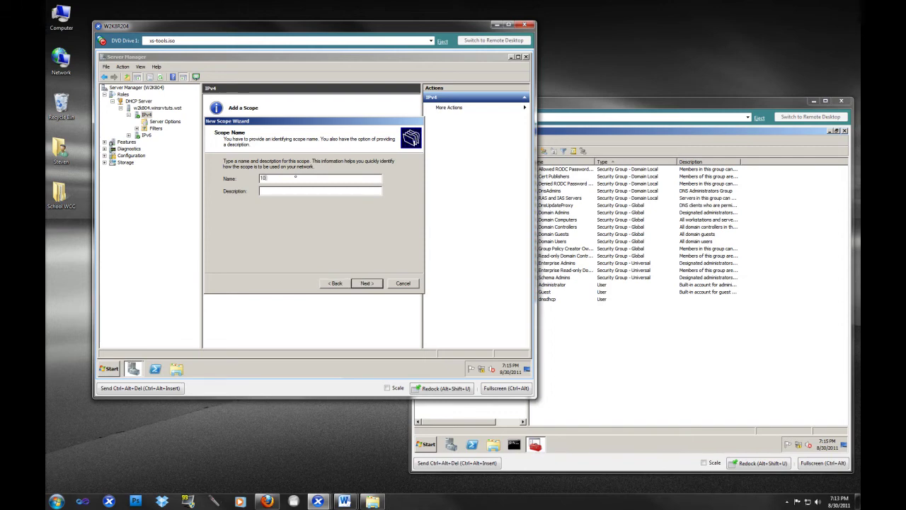
{"action": "type", "text": ".10.10"}
{"action": "type", "text": "."}
{"action": "type", "text": "250 -"}
{"action": "type", "text": " -"}
{"action": "type", "text": " 250"}
{"action": "type", "text": "Default"}
{"action": "left_click", "coordinate": [374, 284]}
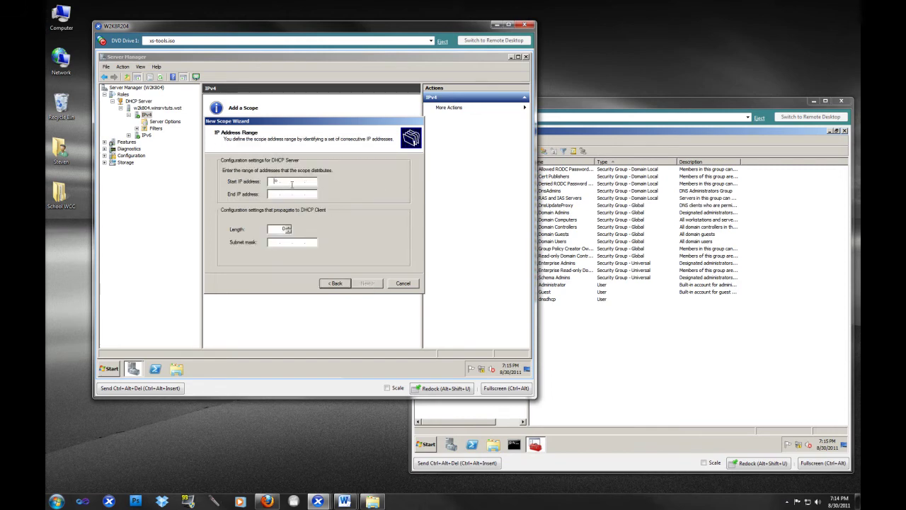
Enter the scope's address range from 10.10.10.200 to 10.10.10.250.
{"action": "type", "text": "10 . 10 . 10 . 250"}
{"action": "key", "text": "Tab"}
{"action": "type", "text": "10."}
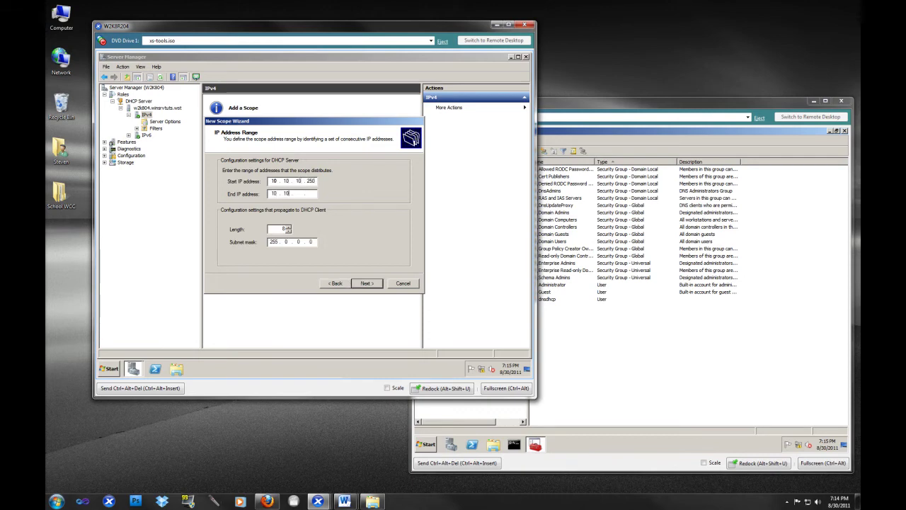
{"action": "type", "text": "10.10."}
{"action": "left_click", "coordinate": [317, 181]}
{"action": "key", "text": "End"}
{"action": "key", "text": "BackSpace"}
{"action": "key", "text": "BackSpace"}
{"action": "type", "text": "00"}
{"action": "left_click", "coordinate": [310, 193]}
{"action": "type", "text": "250"}
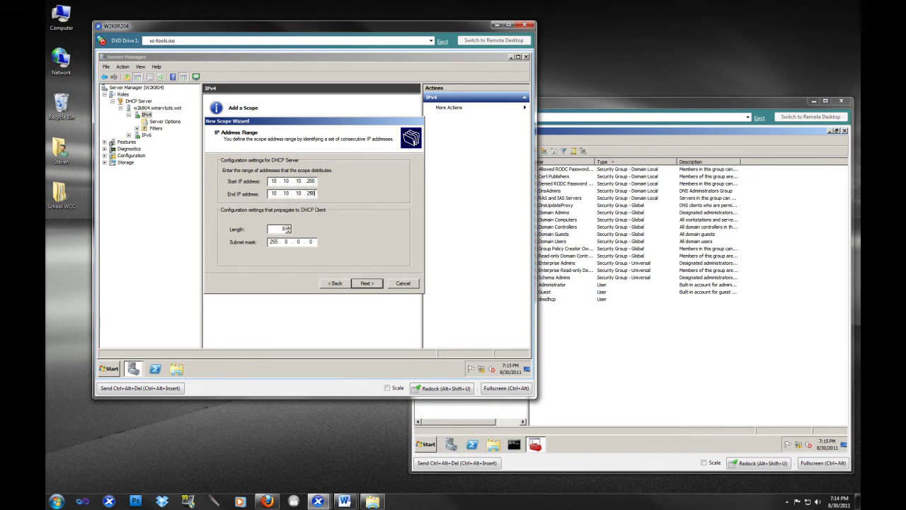
Set the subnet mask to 255.255.255.0 (length 24) and continue.
{"action": "double_click", "coordinate": [287, 242]}
{"action": "type", "text": "255 . 255 . 255"}
{"action": "left_click", "coordinate": [282, 228]}
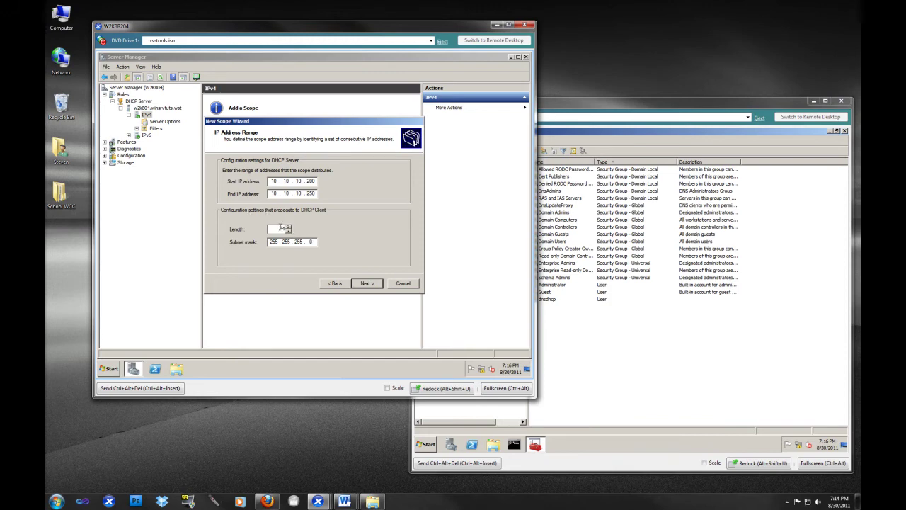
{"action": "left_click", "coordinate": [277, 231]}
{"action": "left_click", "coordinate": [366, 284]}
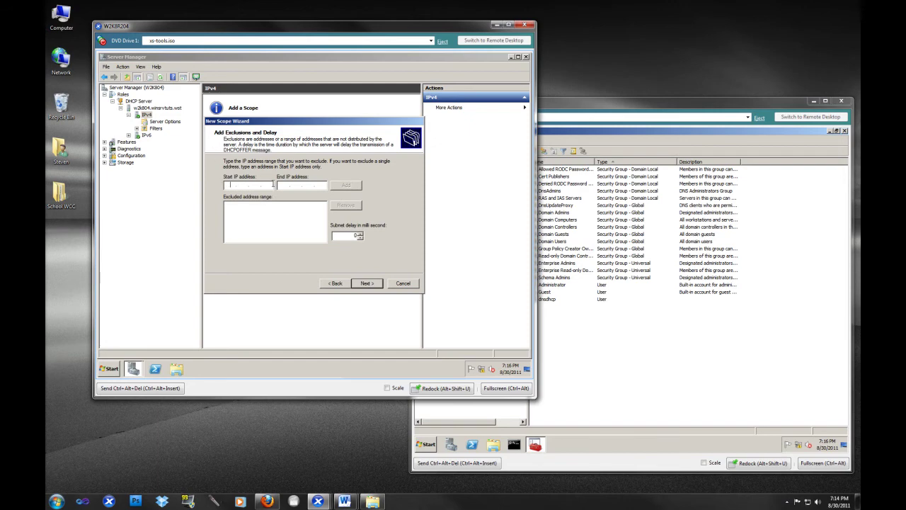
Leave the scope's exclusion list empty and continue.
{"action": "left_click", "coordinate": [233, 184]}
{"action": "key", "text": "BackSpace"}
{"action": "left_click", "coordinate": [364, 284]}
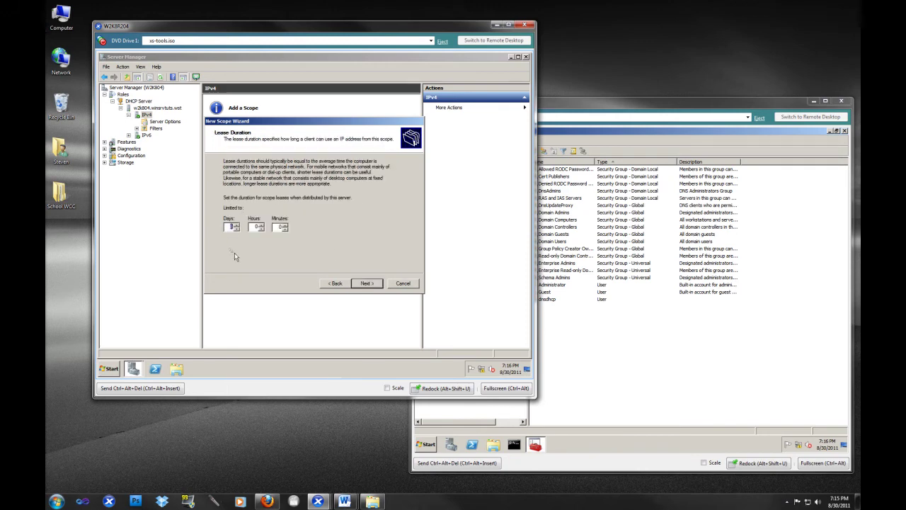
Set the scope's lease duration to 14 days.
{"action": "left_click", "coordinate": [232, 227]}
{"action": "type", "text": "14"}
{"action": "left_click", "coordinate": [368, 283]}
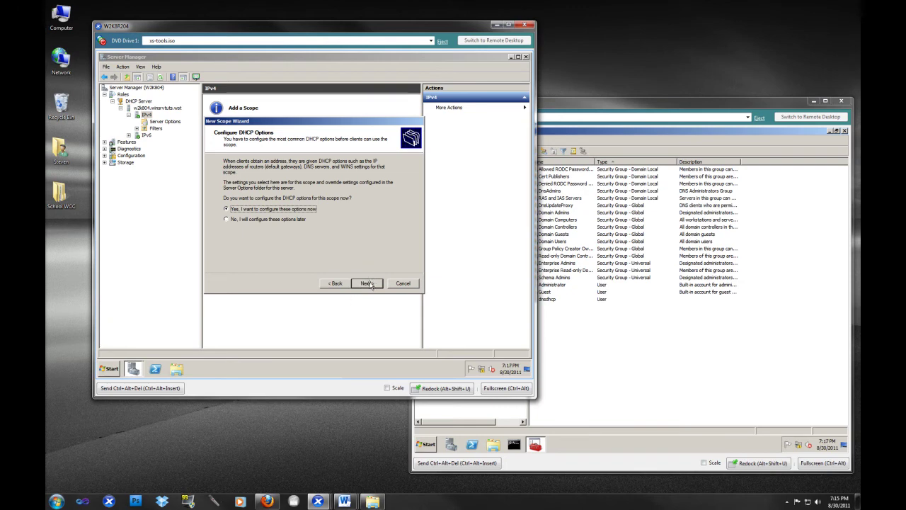
Choose to configure DHCP options now and add router 10.10.10.103.
{"action": "left_click", "coordinate": [366, 284]}
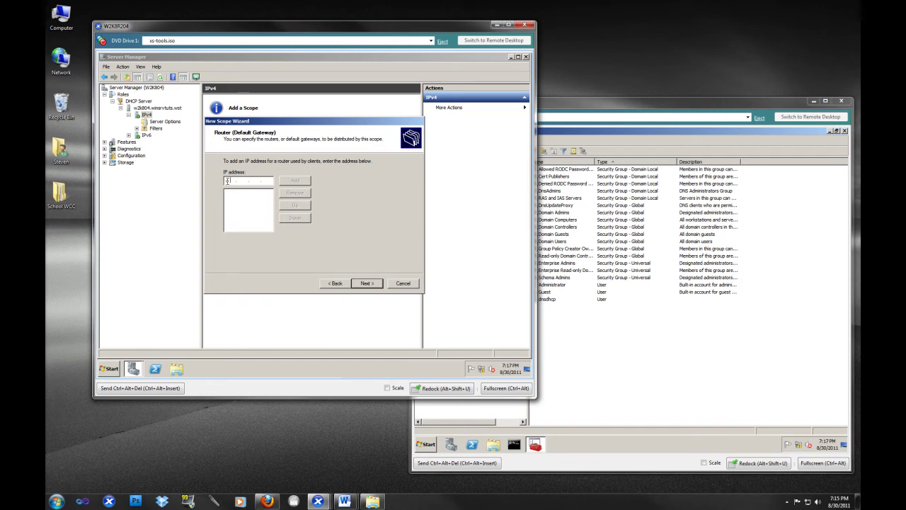
{"action": "left_click", "coordinate": [229, 181]}
{"action": "type", "text": "50.10"}
{"action": "type", "text": "10.103"}
{"action": "left_click", "coordinate": [295, 180]}
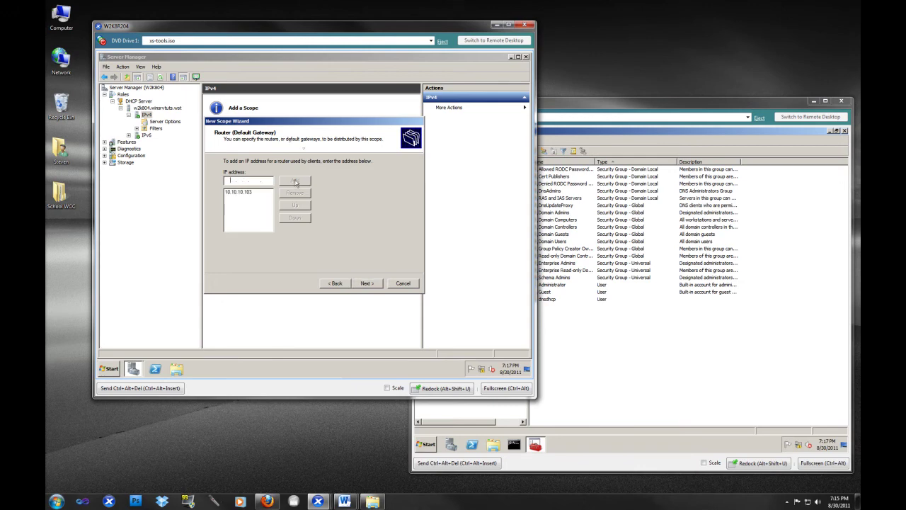
{"action": "left_click", "coordinate": [367, 283]}
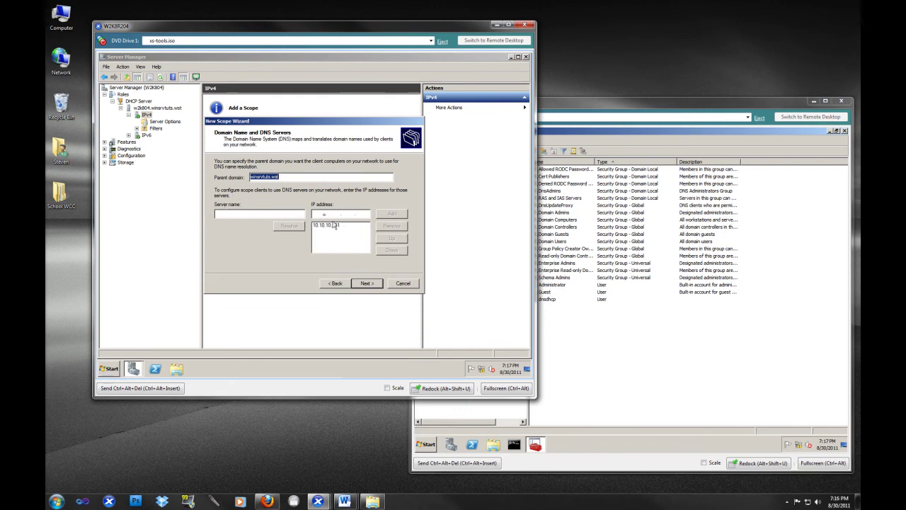
Keep the DNS and WINS defaults, activate the scope now, and finish the wizard.
{"action": "left_click", "coordinate": [322, 214]}
{"action": "left_click", "coordinate": [365, 283]}
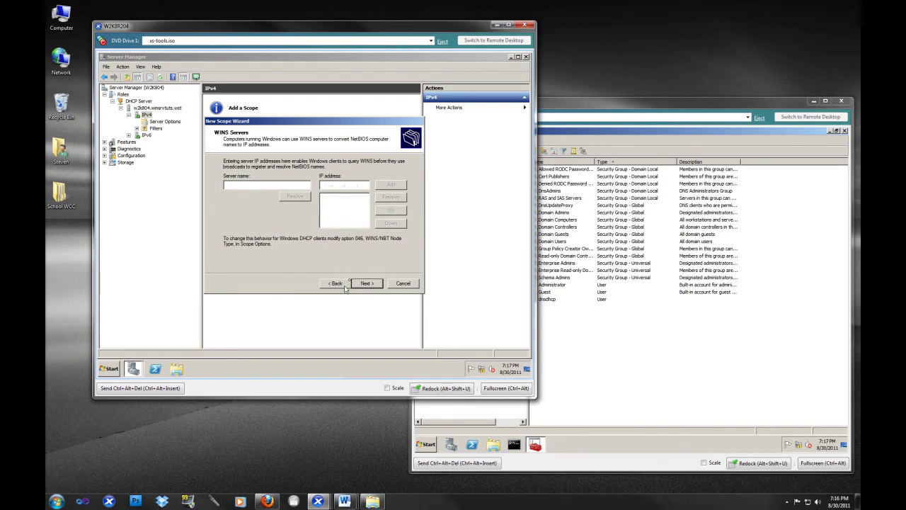
{"action": "left_click", "coordinate": [368, 283]}
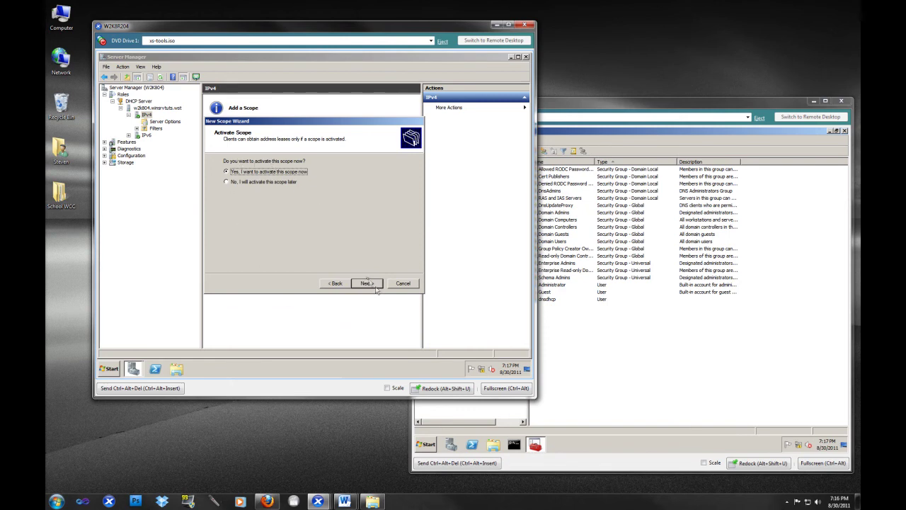
{"action": "left_click", "coordinate": [366, 283]}
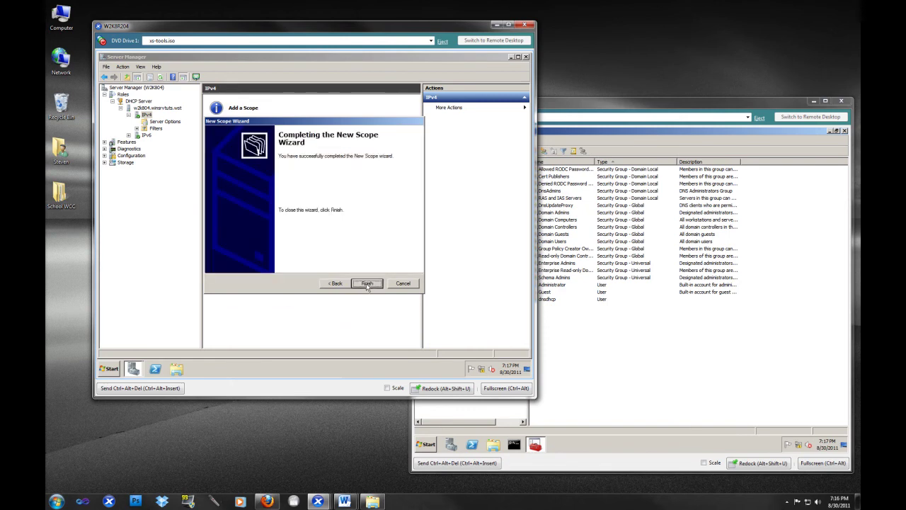
{"action": "left_click", "coordinate": [366, 284]}
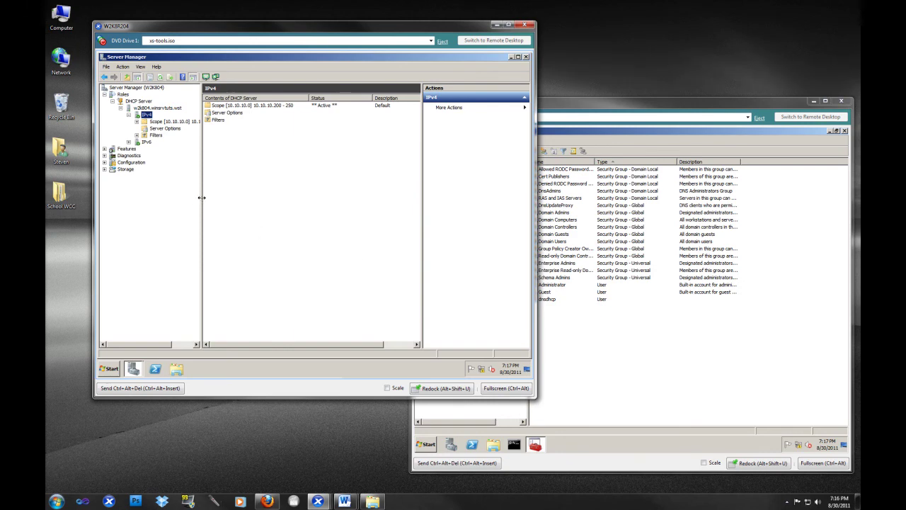
{"action": "left_click_drag", "start_coordinate": [202, 201], "coordinate": [236, 209]}
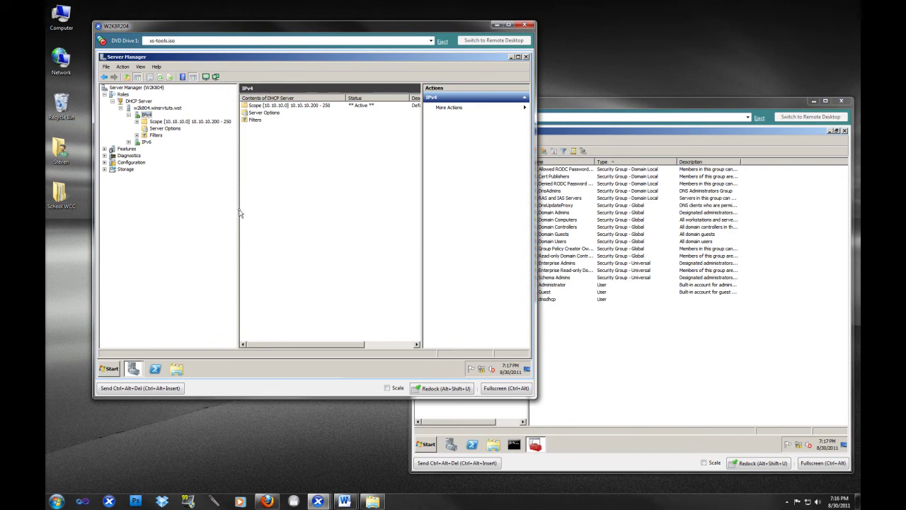
{"action": "left_click_drag", "start_coordinate": [239, 209], "coordinate": [281, 207]}
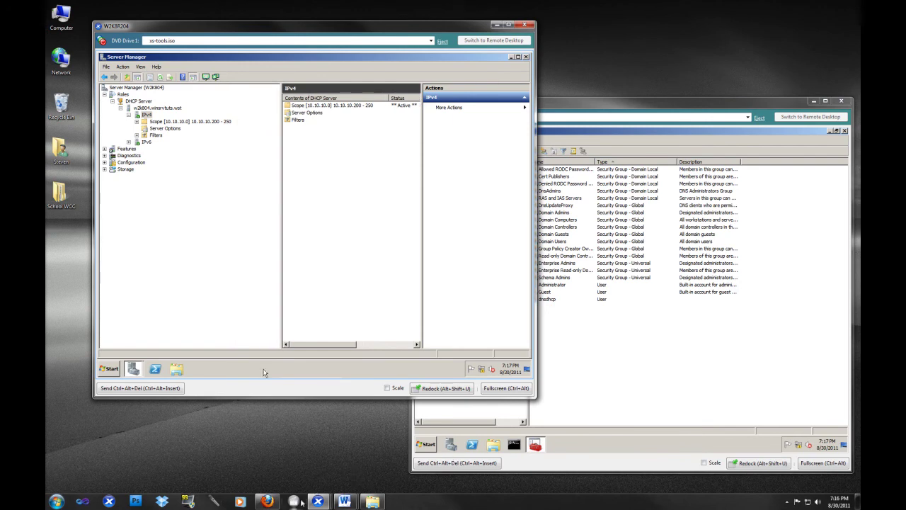
{"action": "mouse_move", "coordinate": [319, 503]}
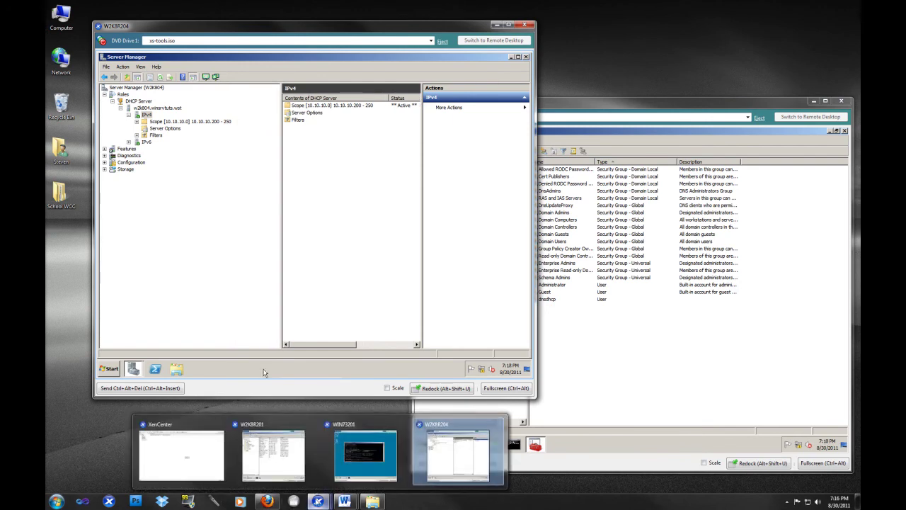
On the Windows 7 client, rerun ipconfig and release the current address.
{"action": "left_click", "coordinate": [365, 453]}
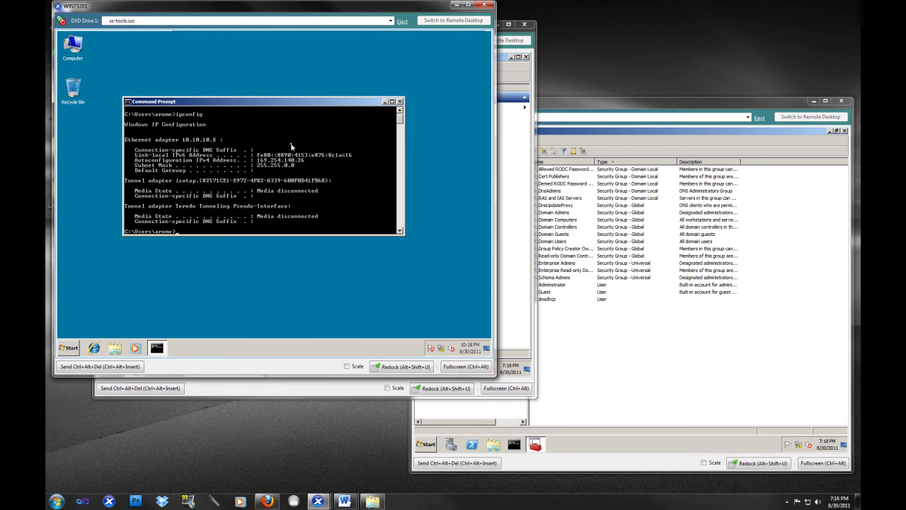
{"action": "key", "text": "Up"}
{"action": "key", "text": "Return"}
{"action": "key", "text": "Up"}
{"action": "key", "text": "Return"}
Renew the DHCP lease and check the full configuration with ipconfig /all.
{"action": "key", "text": "Up"}
{"action": "key", "text": "Return"}
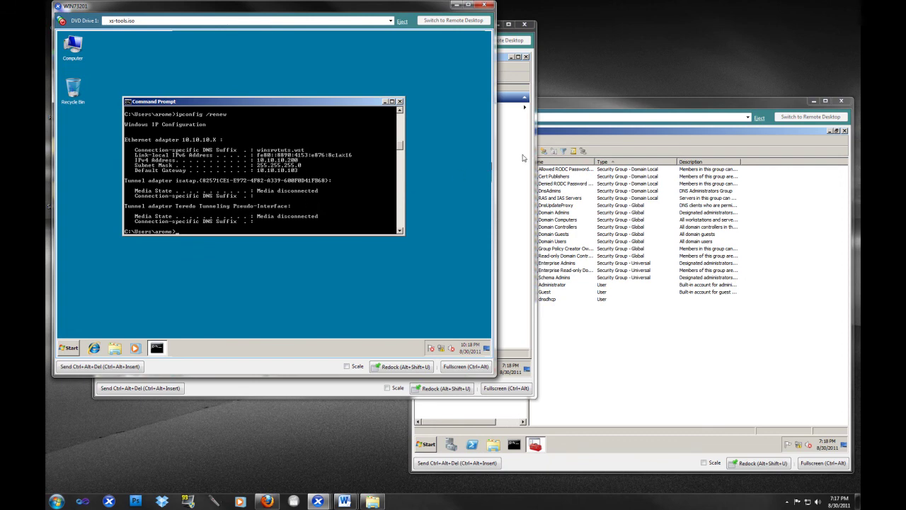
{"action": "key", "text": "Up"}
{"action": "type", "text": "all"}
{"action": "key", "text": "Return"}
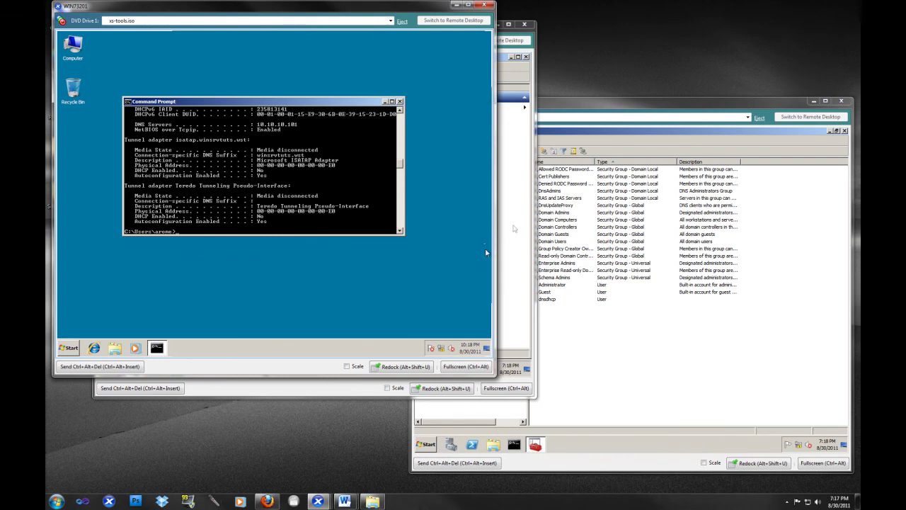
{"action": "left_click", "coordinate": [521, 223]}
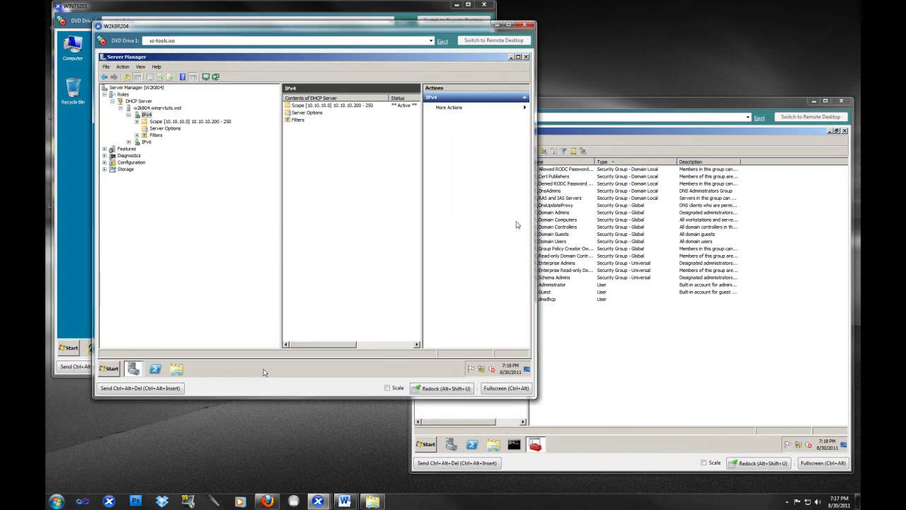
Open Address Leases under Scope [10.10.10.0] and widen columns to show 10.10.10.200's DHCP lease.
{"action": "left_click", "coordinate": [136, 122]}
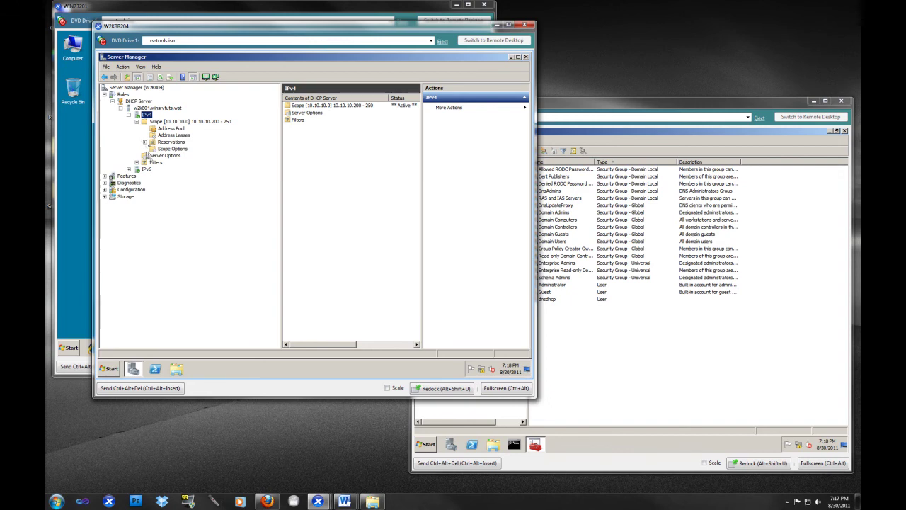
{"action": "left_click", "coordinate": [163, 135]}
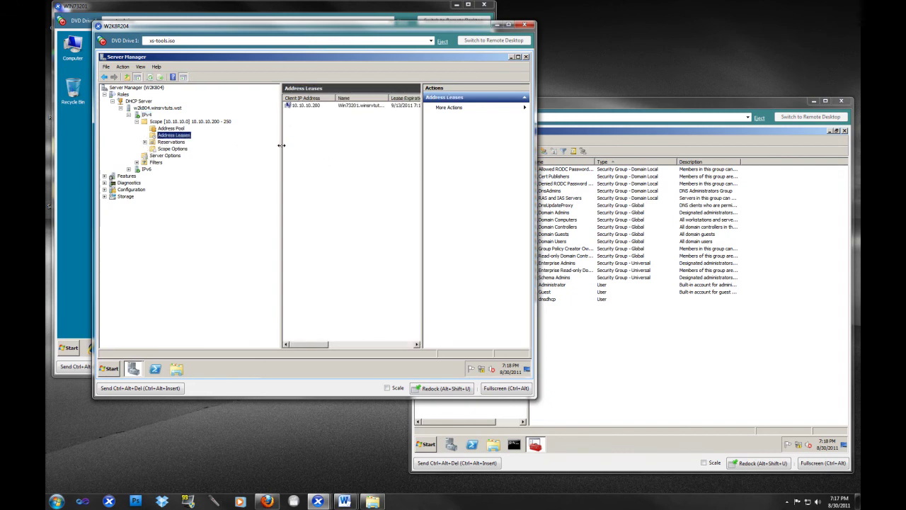
{"action": "left_click_drag", "start_coordinate": [281, 149], "coordinate": [245, 149]}
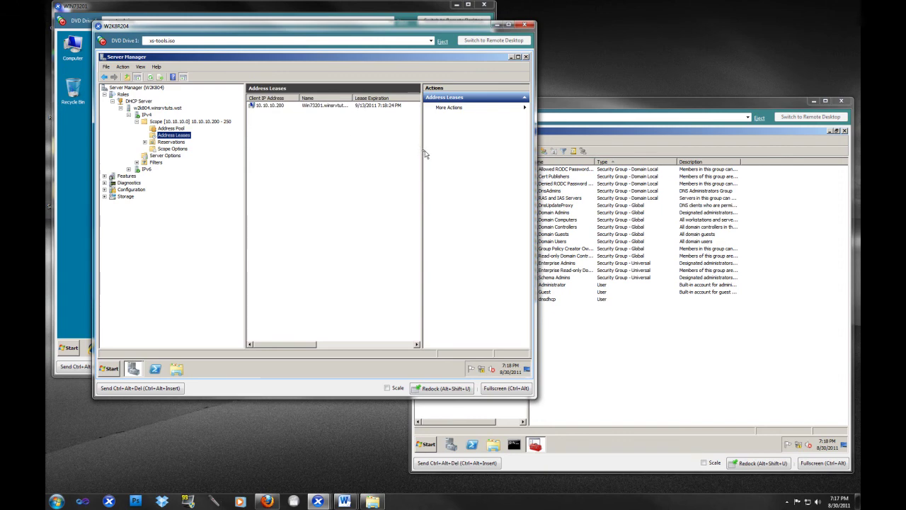
{"action": "left_click_drag", "start_coordinate": [419, 148], "coordinate": [454, 144]}
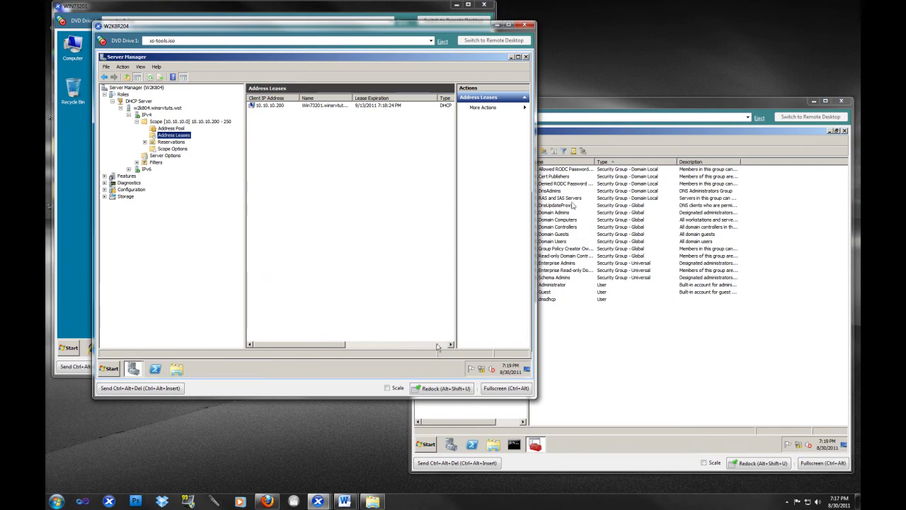
{"action": "left_click", "coordinate": [601, 144]}
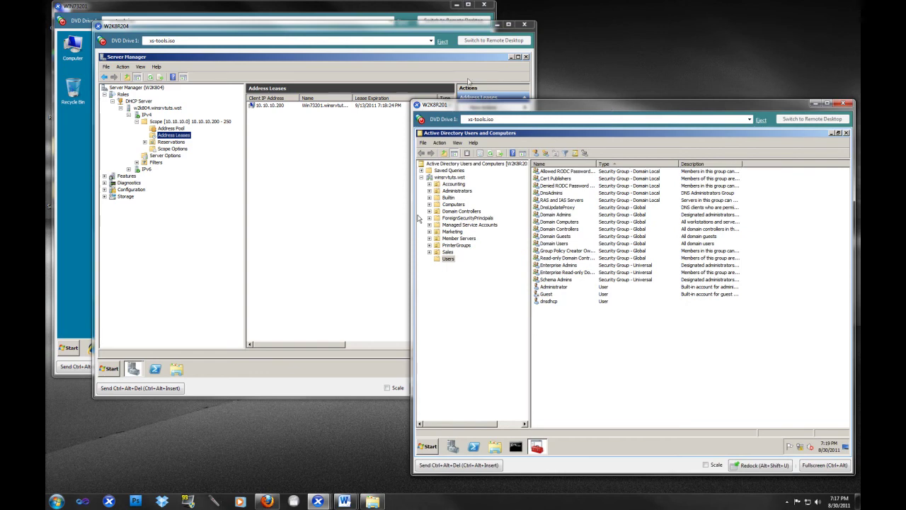